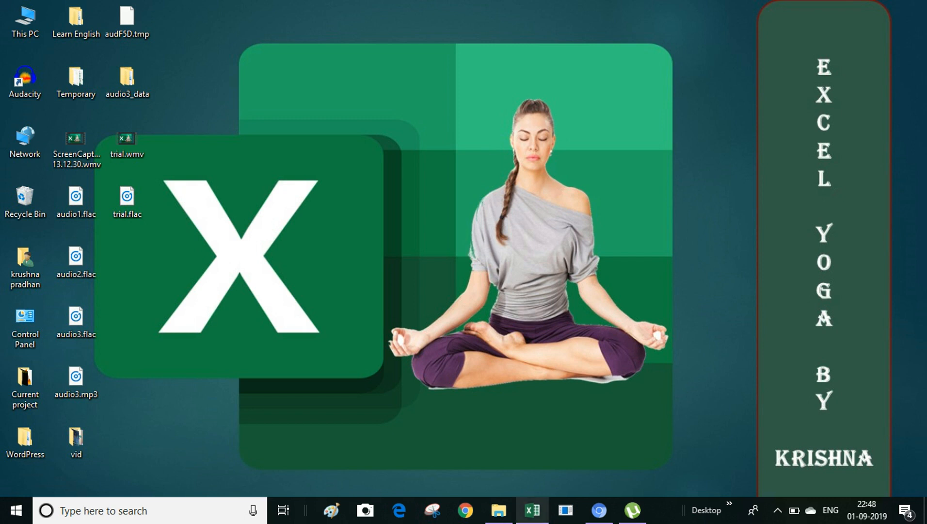
Step: Switch to the already open IfError.xlsx Excel window
{"action": "left_click", "coordinate": [532, 510]}
{"action": "left_click", "coordinate": [412, 313]}
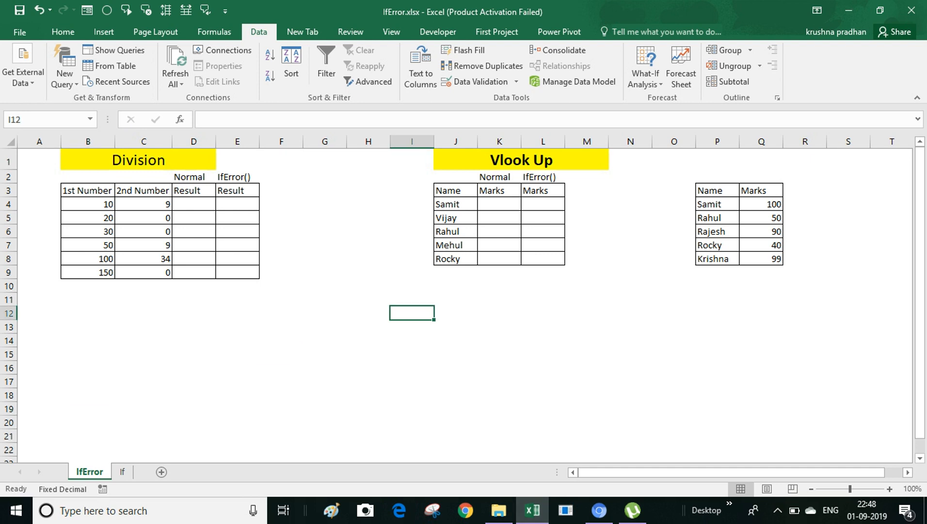
{"action": "key", "text": "Home"}
{"action": "key", "text": "Up"}
{"action": "key", "text": "Up"}
{"action": "key", "text": "Up"}
{"action": "key", "text": "Up"}
{"action": "key", "text": "Up"}
{"action": "key", "text": "Up"}
{"action": "key", "text": "Up"}
{"action": "key", "text": "Up"}
{"action": "key", "text": "Up"}
{"action": "key", "text": "Up"}
{"action": "key", "text": "Up"}
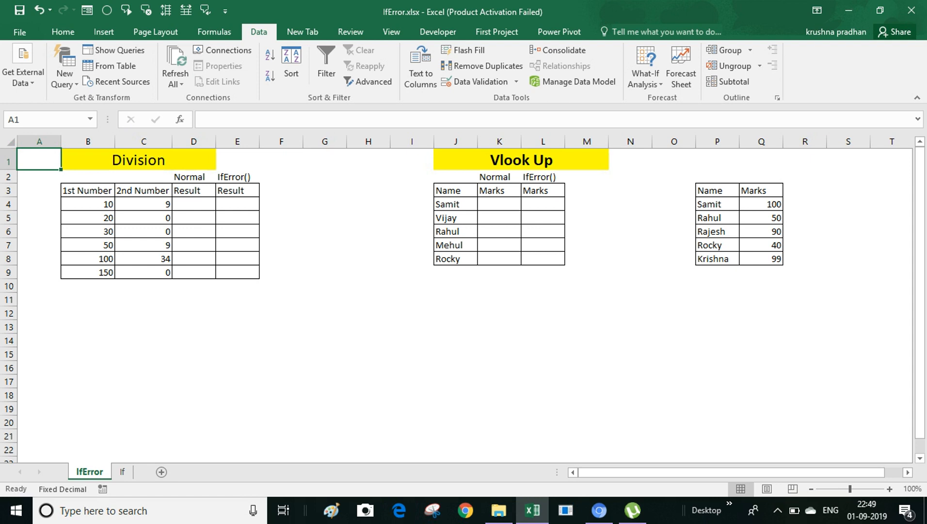
{"action": "left_click", "coordinate": [193, 204]}
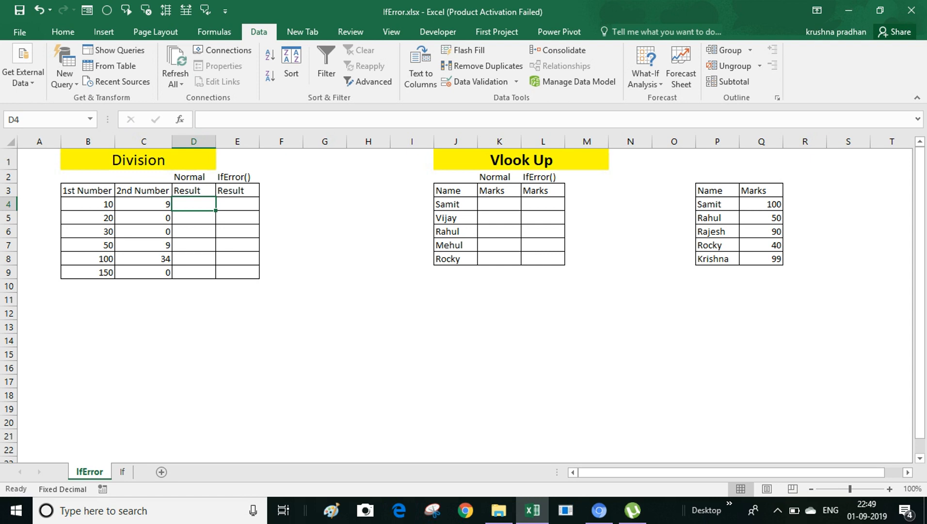
Step: Enter the division formula =B4/C4 in D4
{"action": "type", "text": "="}
{"action": "key", "text": "Left"}
{"action": "key", "text": "Left"}
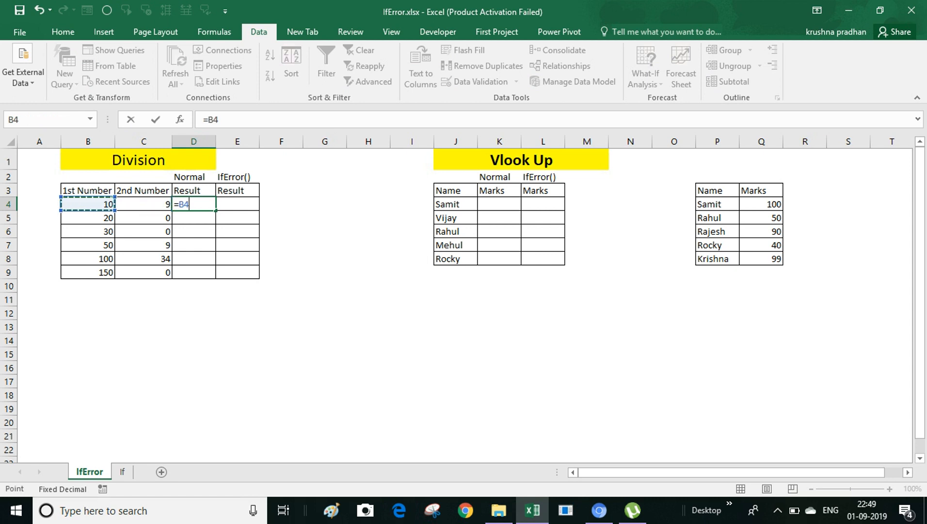
{"action": "type", "text": "/"}
{"action": "key", "text": "Left"}
{"action": "key", "text": "Left"}
{"action": "key", "text": "Right"}
{"action": "key", "text": "Return"}
Step: Fill the division formula down D4:D9 and inspect D5's formula
{"action": "key", "text": "Up"}
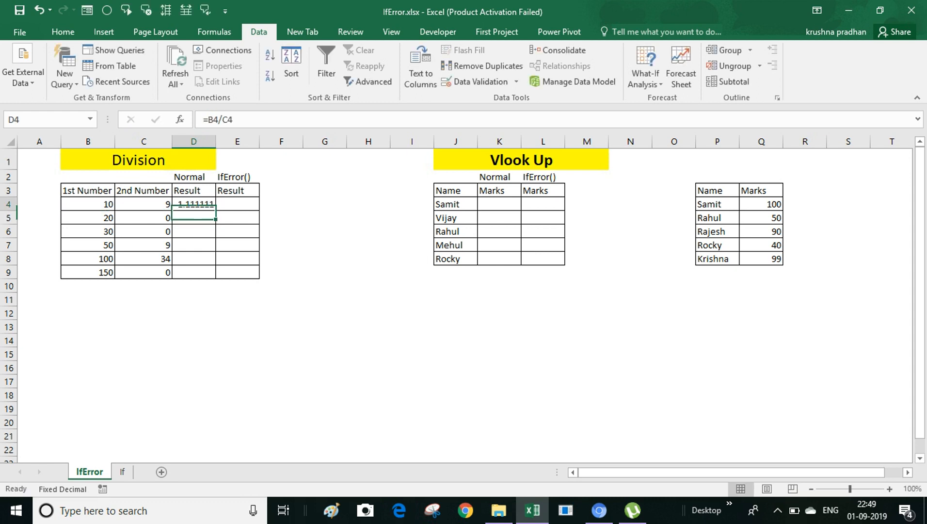
{"action": "key", "text": "shift+Down"}
{"action": "key", "text": "shift+Down"}
{"action": "key", "text": "shift+Down"}
{"action": "key", "text": "shift+Down"}
{"action": "key", "text": "shift+Down"}
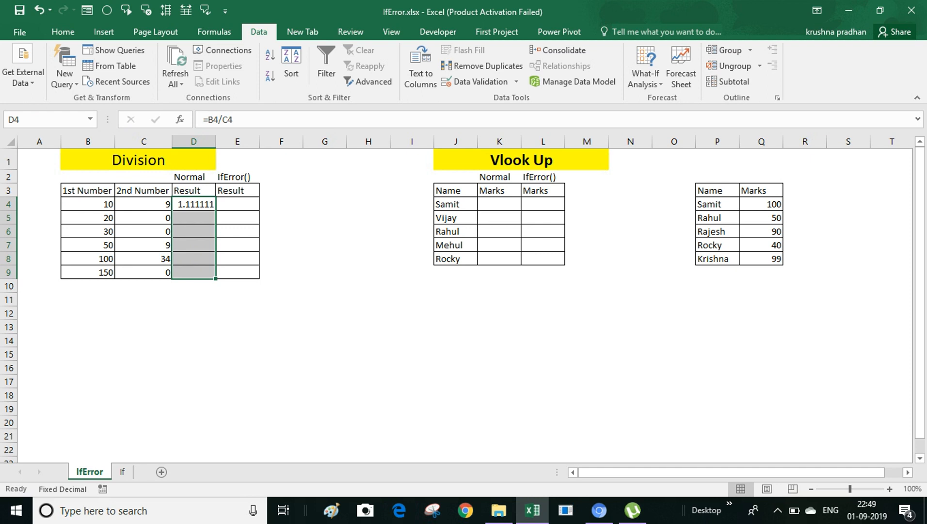
{"action": "key", "text": "ctrl+d"}
{"action": "key", "text": "Down"}
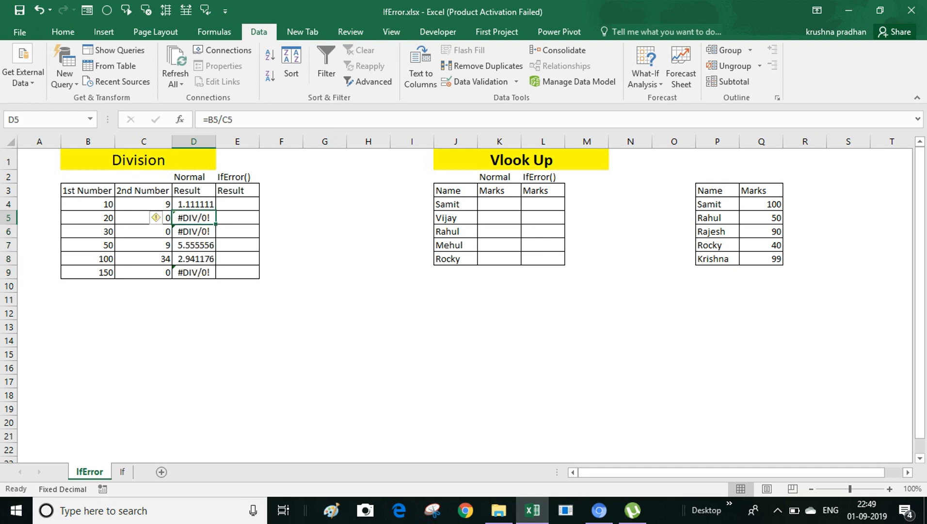
{"action": "key", "text": "Down"}
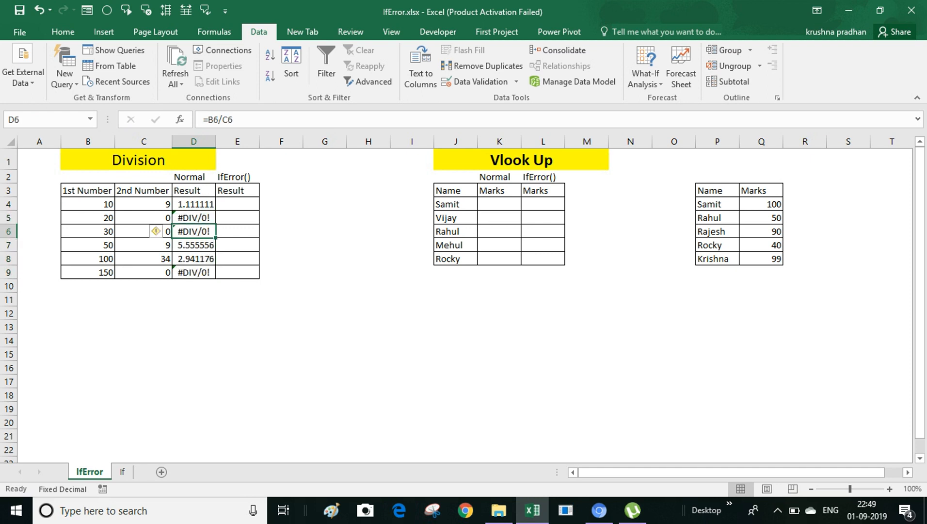
{"action": "key", "text": "Up"}
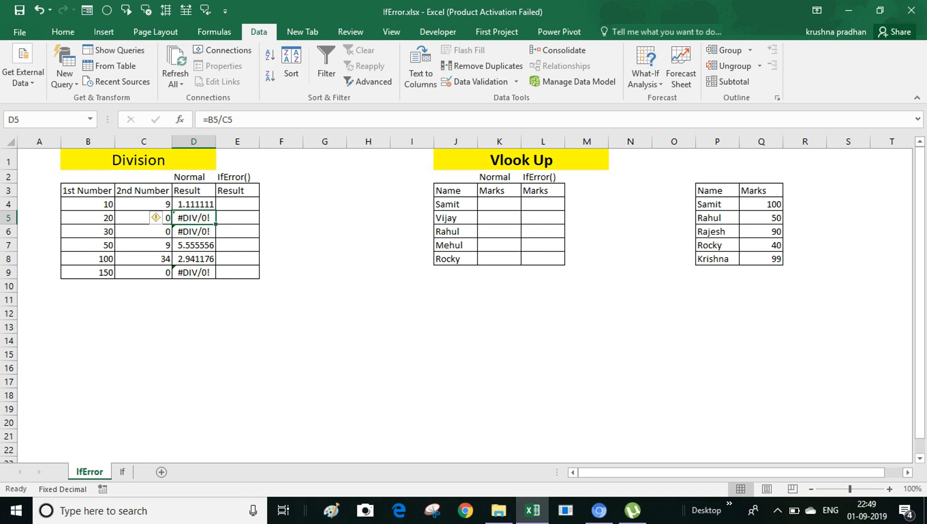
{"action": "key", "text": "F2"}
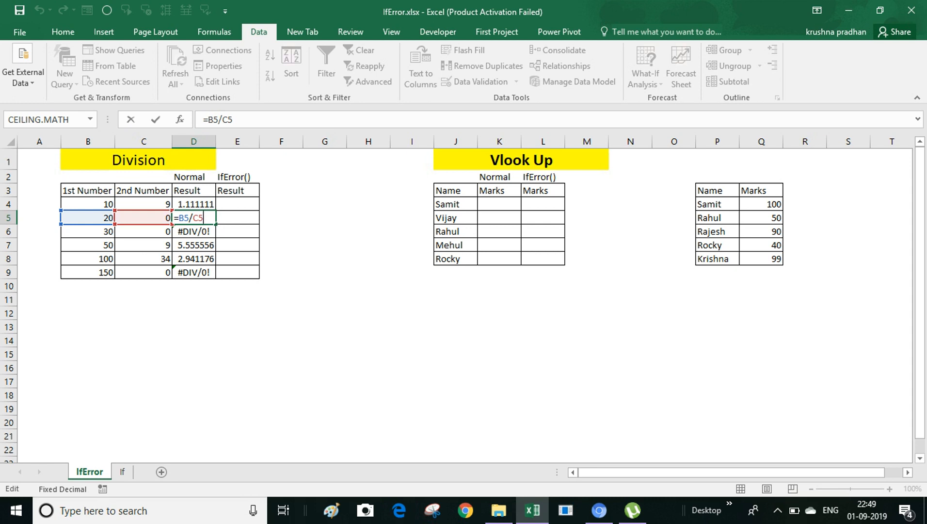
{"action": "key", "text": "ctrl+Return"}
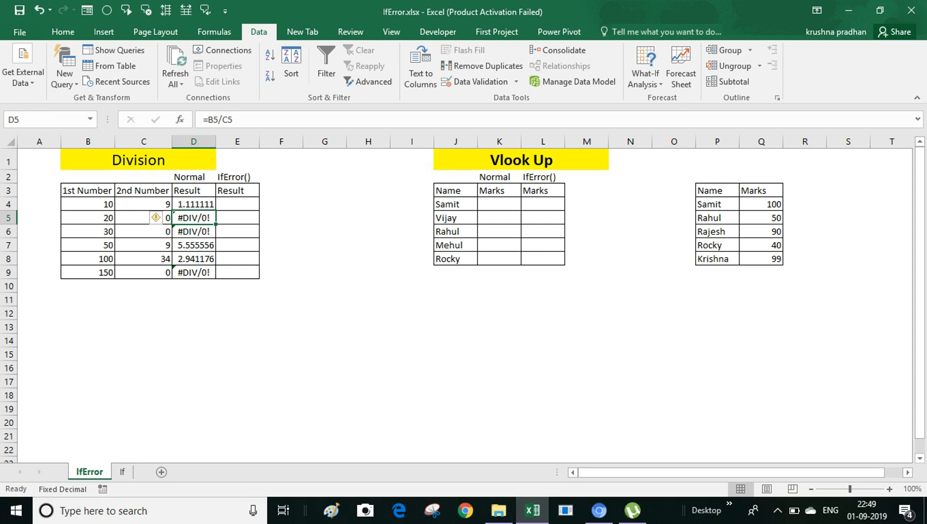
{"action": "left_click", "coordinate": [237, 204]}
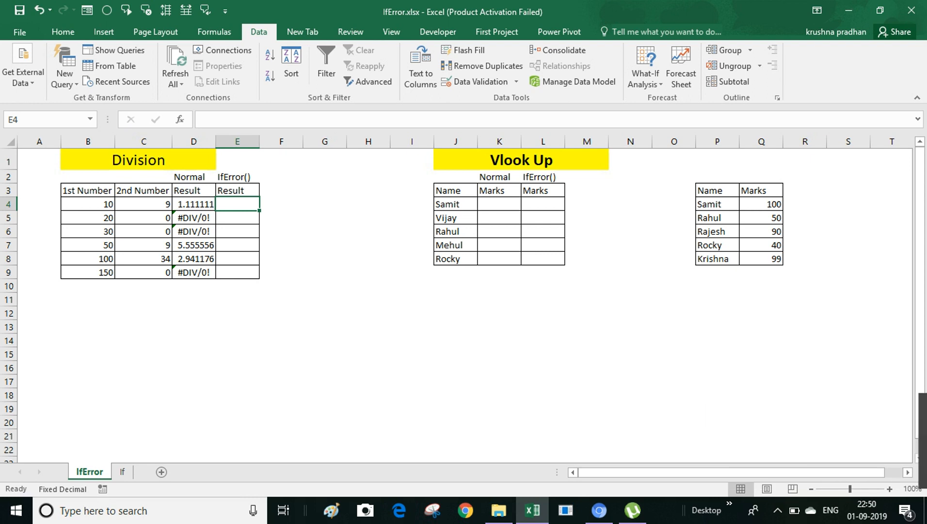
Step: Enter =IFERROR(B4/C4,"-") in E4
{"action": "type", "text": "="}
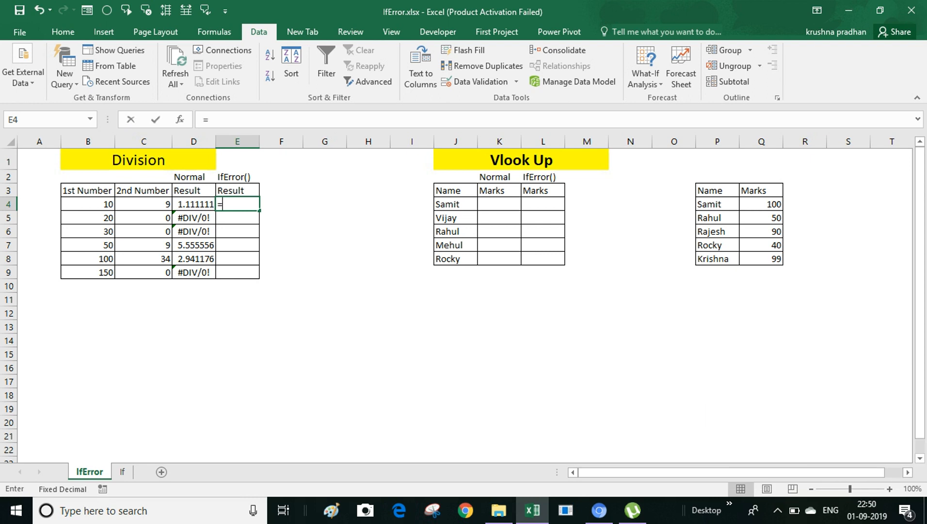
{"action": "type", "text": "ifer("}
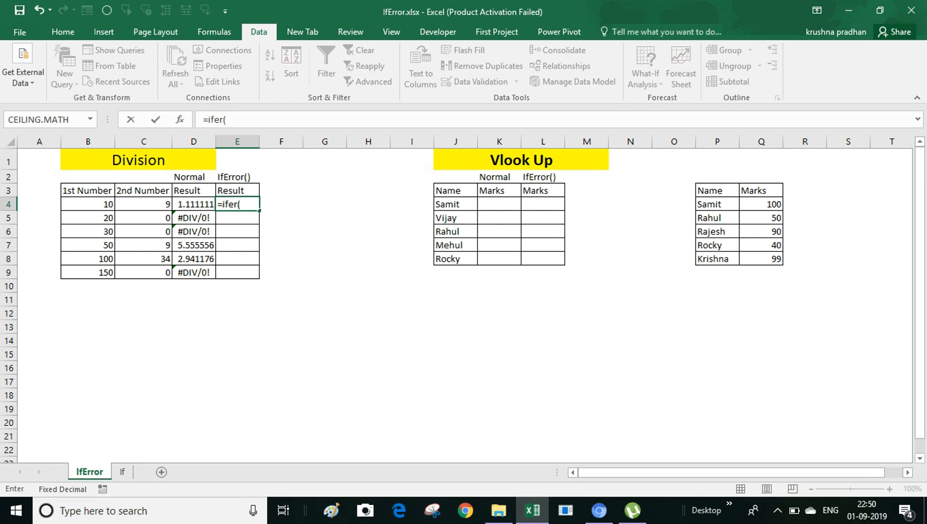
{"action": "key", "text": "BackSpace"}
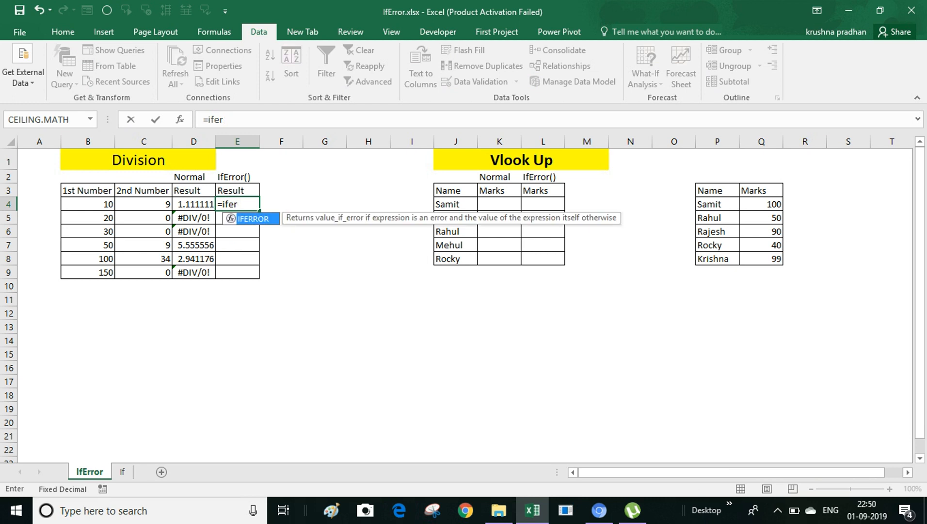
{"action": "key", "text": "Tab"}
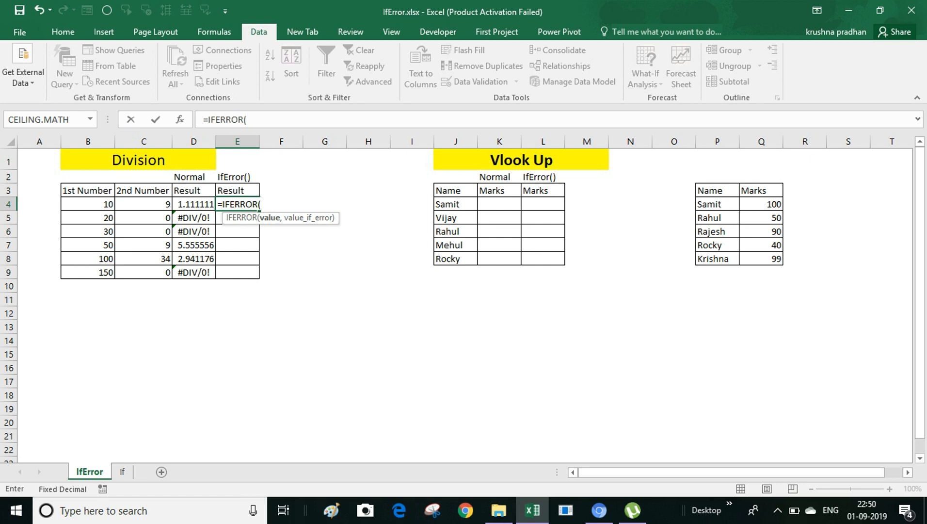
{"action": "left_click", "coordinate": [87, 204]}
{"action": "type", "text": "/"}
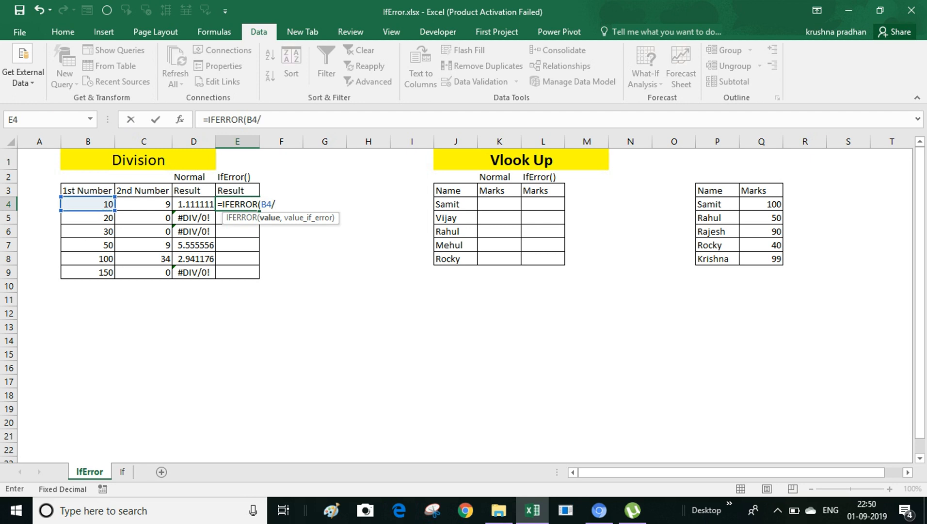
{"action": "left_click", "coordinate": [143, 204]}
{"action": "type", "text": ","}
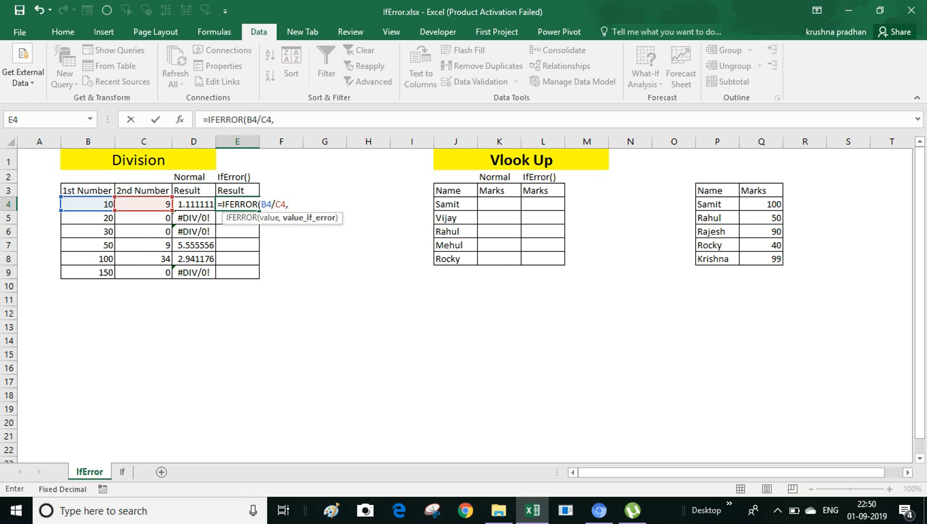
{"action": "type", "text": "\"-\")"}
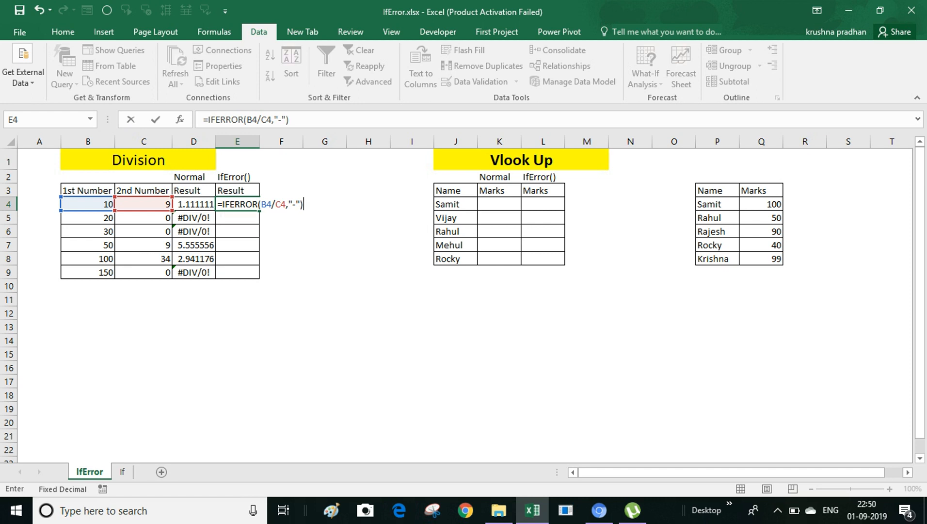
{"action": "key", "text": "Return"}
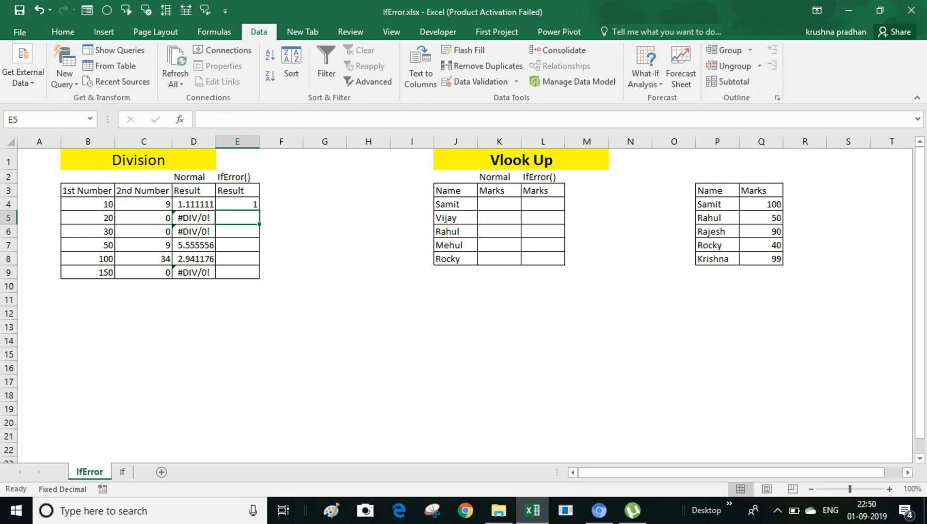
Step: Fill the IFERROR formula down E4:E9 and check the dash results
{"action": "key", "text": "Up"}
{"action": "key", "text": "shift+Down"}
{"action": "key", "text": "shift+Down"}
{"action": "key", "text": "shift+Down"}
{"action": "key", "text": "shift+Down"}
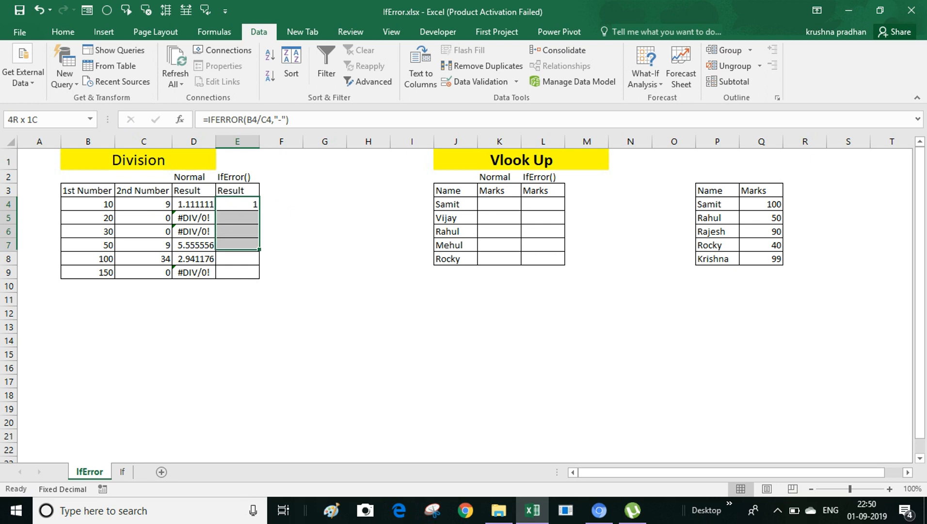
{"action": "key", "text": "shift+Down"}
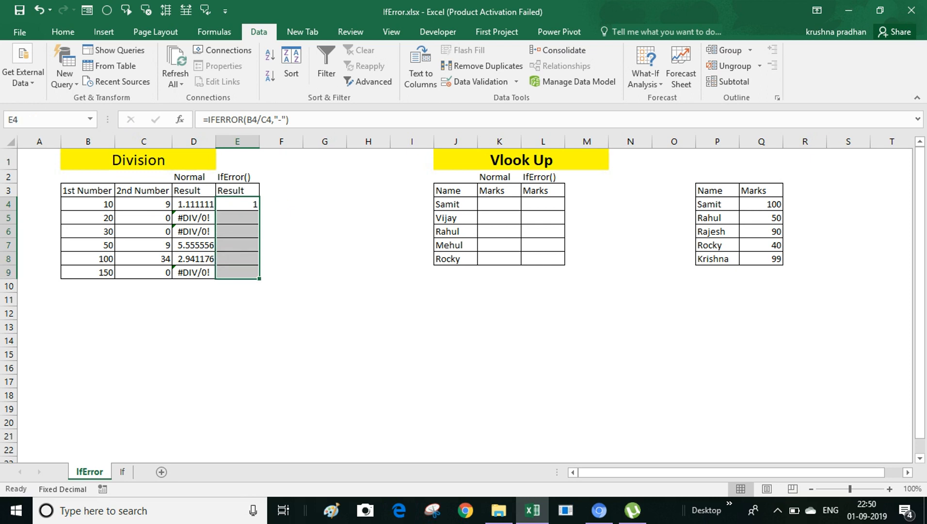
{"action": "key", "text": "ctrl+d"}
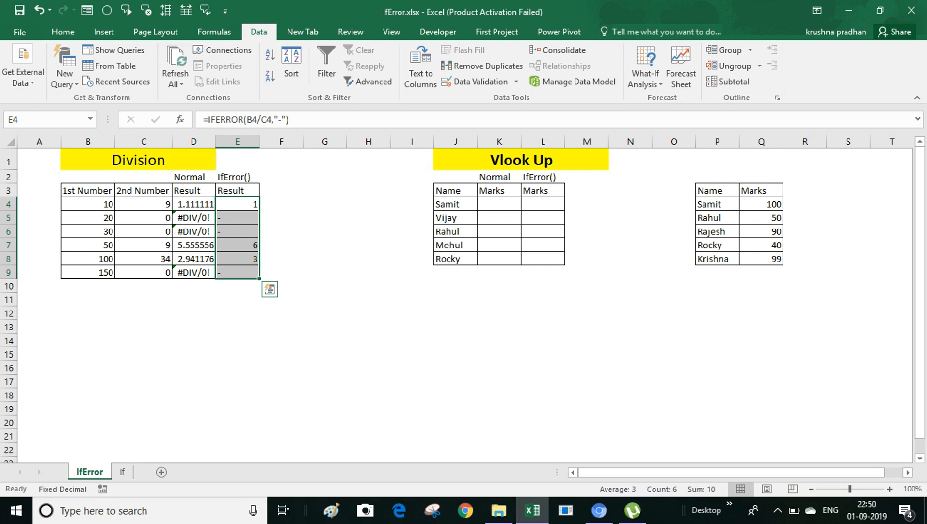
{"action": "key", "text": "Down"}
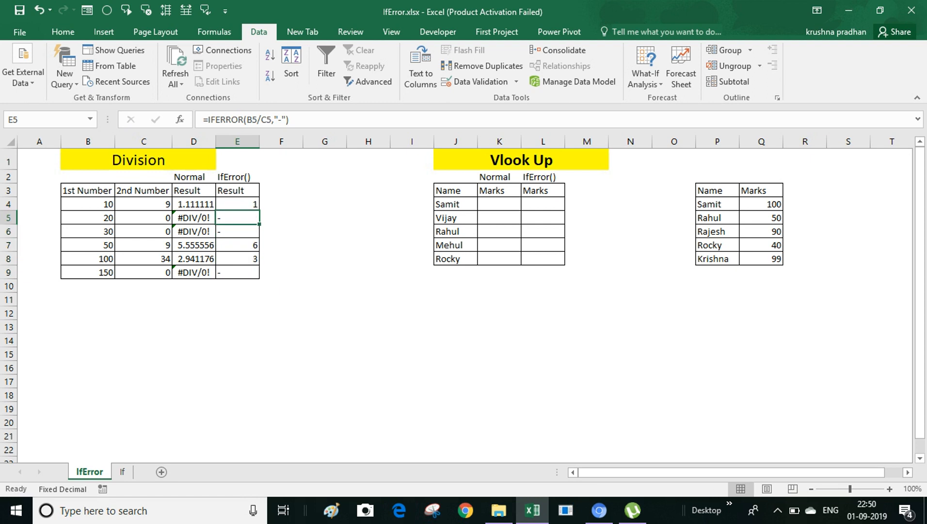
{"action": "key", "text": "Down"}
{"action": "left_click", "coordinate": [238, 272]}
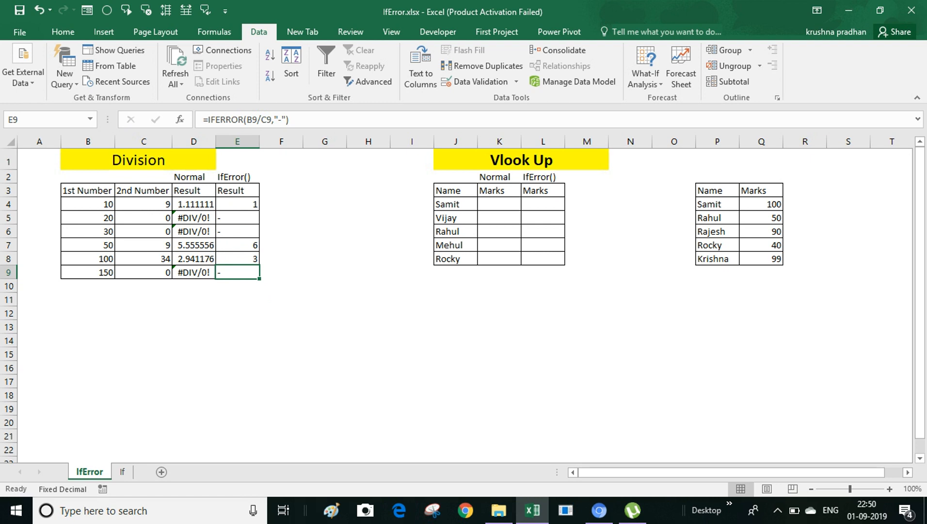
{"action": "left_click", "coordinate": [238, 204]}
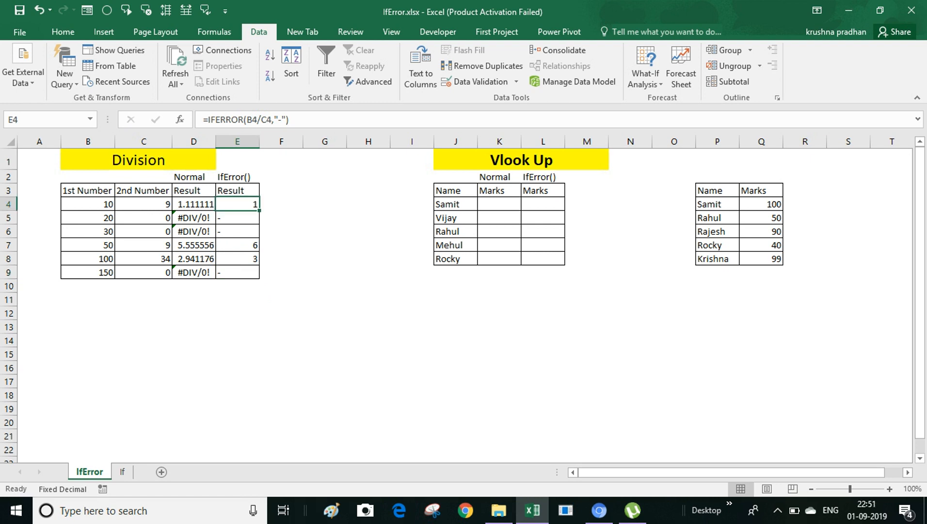
Step: Change E4 to =IFERROR(B4/C4,"") and refill E4:E9 so error rows show blank
{"action": "left_click", "coordinate": [278, 119]}
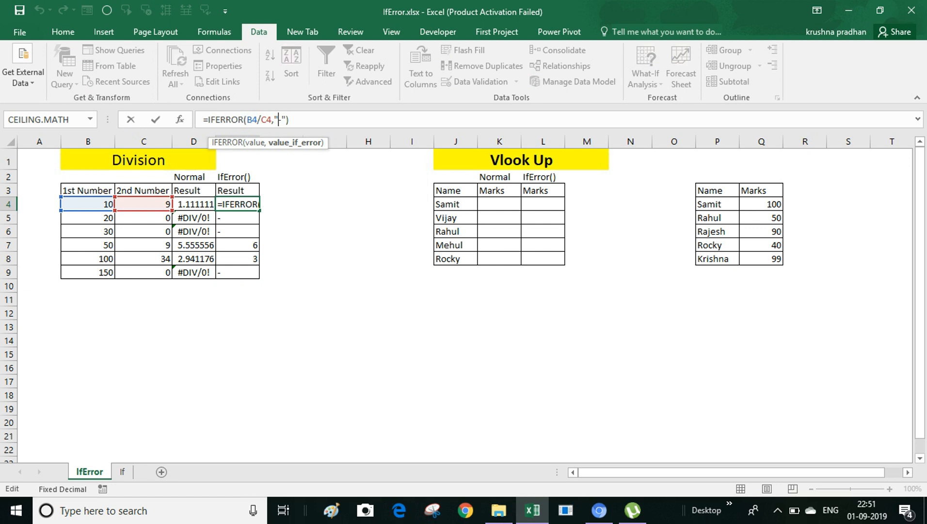
{"action": "key", "text": "Right"}
{"action": "key", "text": "BackSpace"}
{"action": "key", "text": "Return"}
{"action": "key", "text": "Up"}
{"action": "key", "text": "shift+Down"}
{"action": "key", "text": "shift+Down"}
{"action": "key", "text": "shift+Down"}
{"action": "key", "text": "shift+Down"}
{"action": "key", "text": "shift+Down"}
{"action": "key", "text": "ctrl+d"}
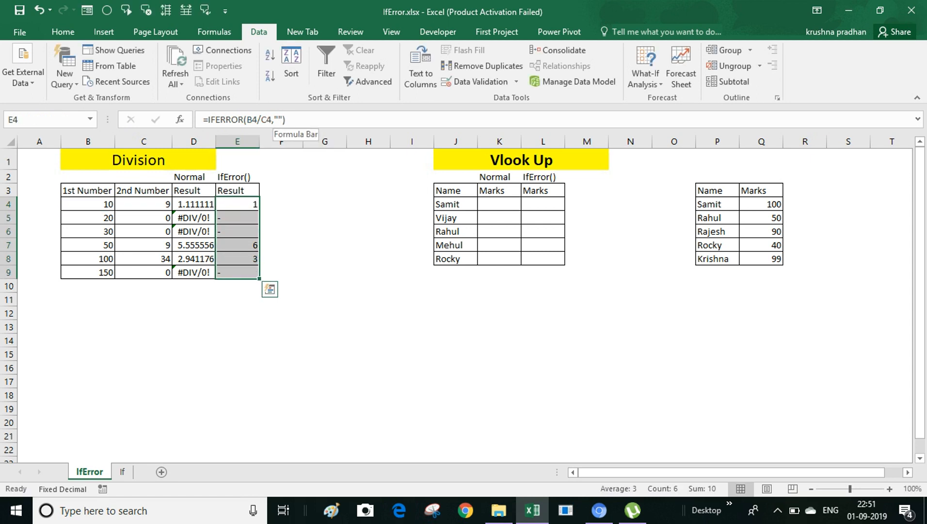
{"action": "left_click", "coordinate": [238, 231]}
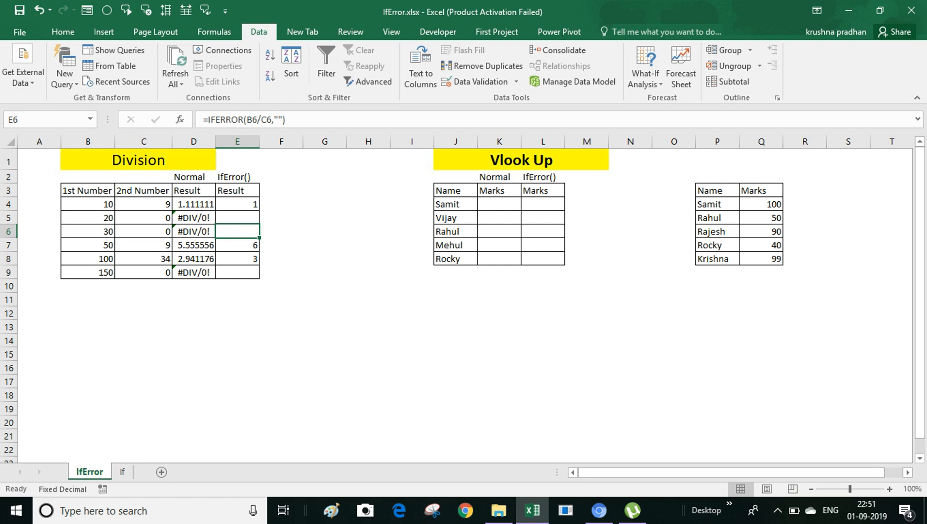
{"action": "left_click", "coordinate": [498, 204]}
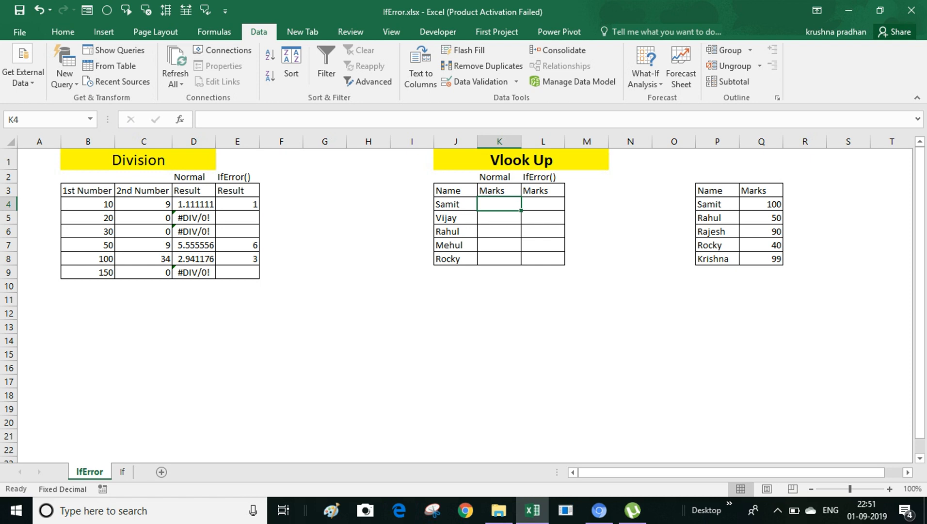
Step: Review the names in J4:J8 against the Name/Marks table P3:Q8
{"action": "left_click_drag", "start_coordinate": [448, 205], "coordinate": [448, 258]}
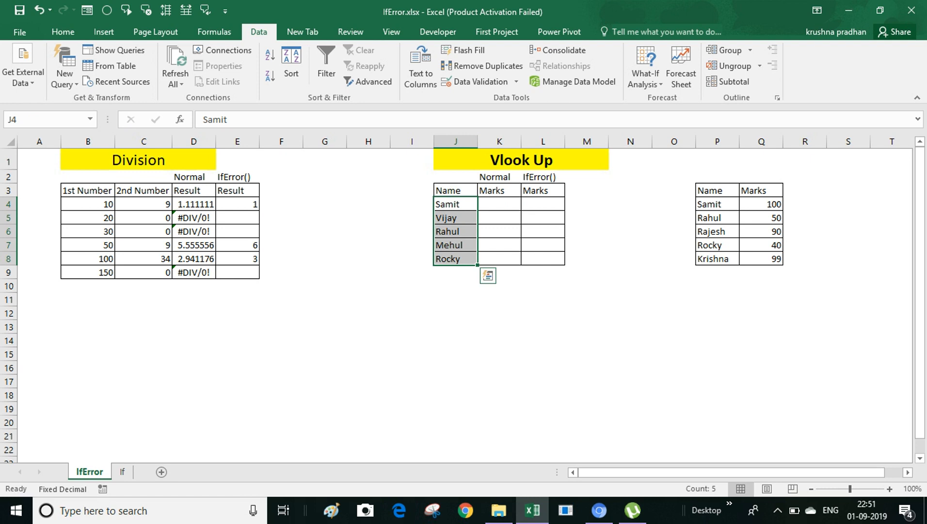
{"action": "left_click_drag", "start_coordinate": [710, 190], "coordinate": [767, 259]}
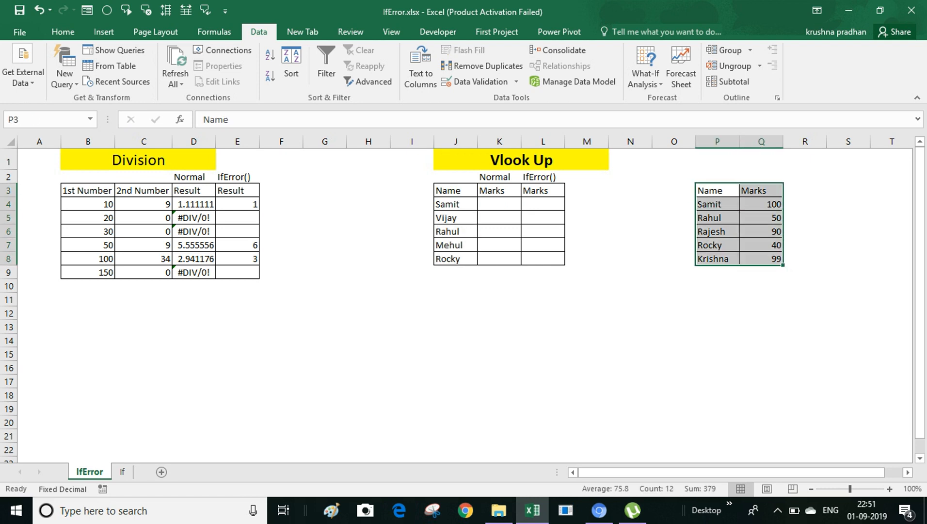
{"action": "left_click", "coordinate": [500, 204]}
{"action": "left_click", "coordinate": [455, 204]}
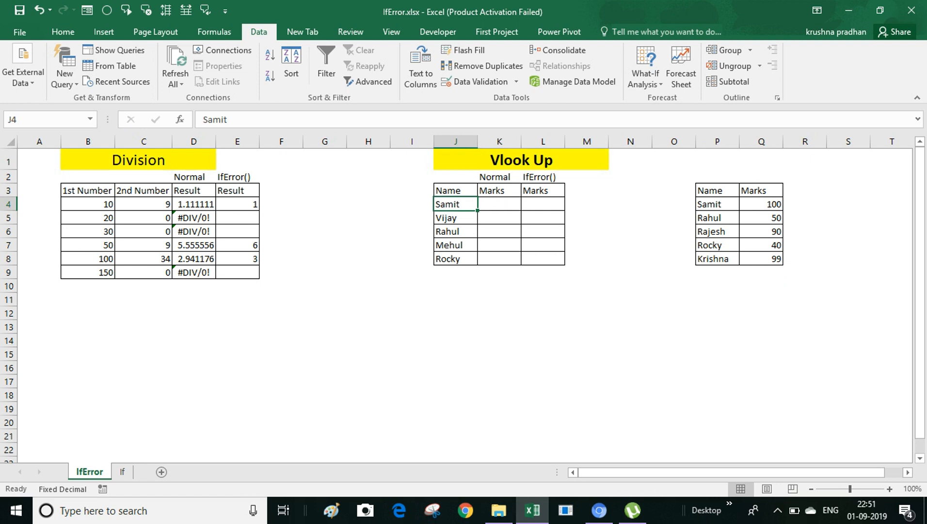
{"action": "key", "text": "Down"}
{"action": "key", "text": "Down"}
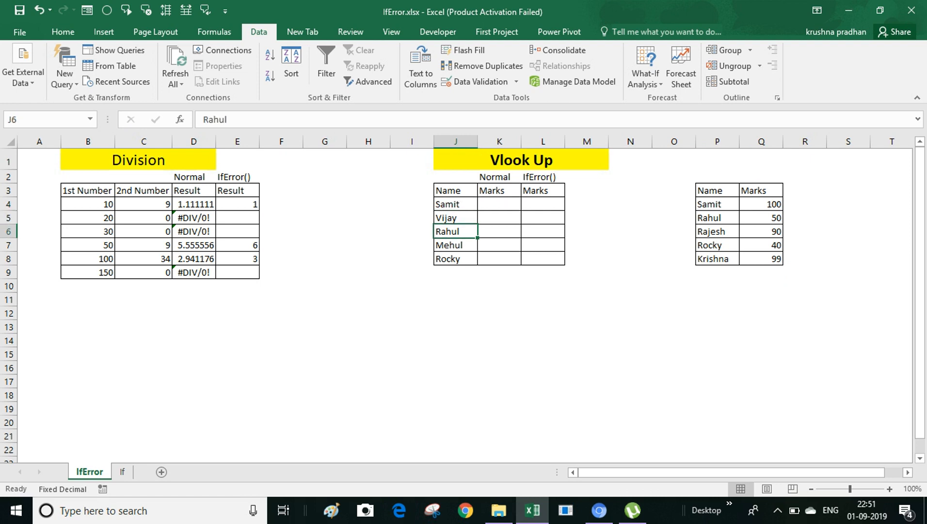
{"action": "left_click", "coordinate": [499, 204]}
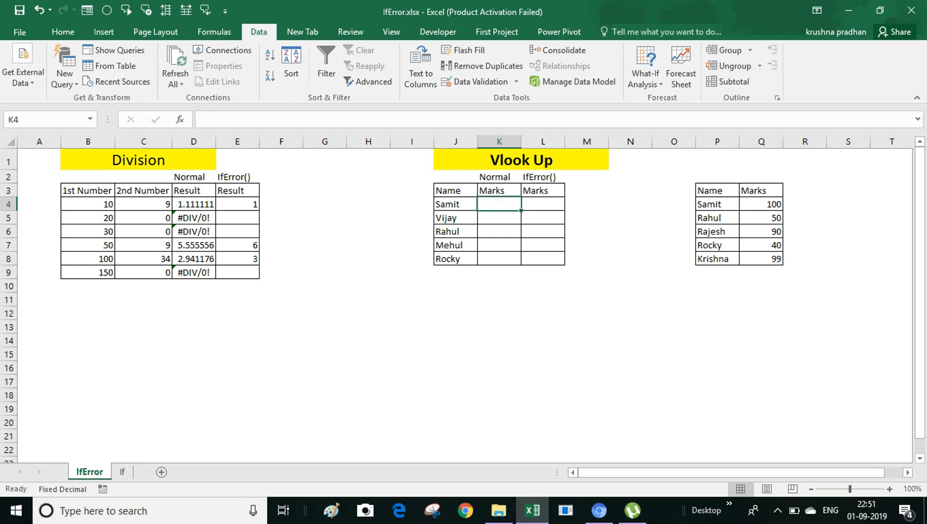
Step: Enter =VLOOKUP(J4,$P$3:$Q$8,2,0) in K4
{"action": "type", "text": "=vl"}
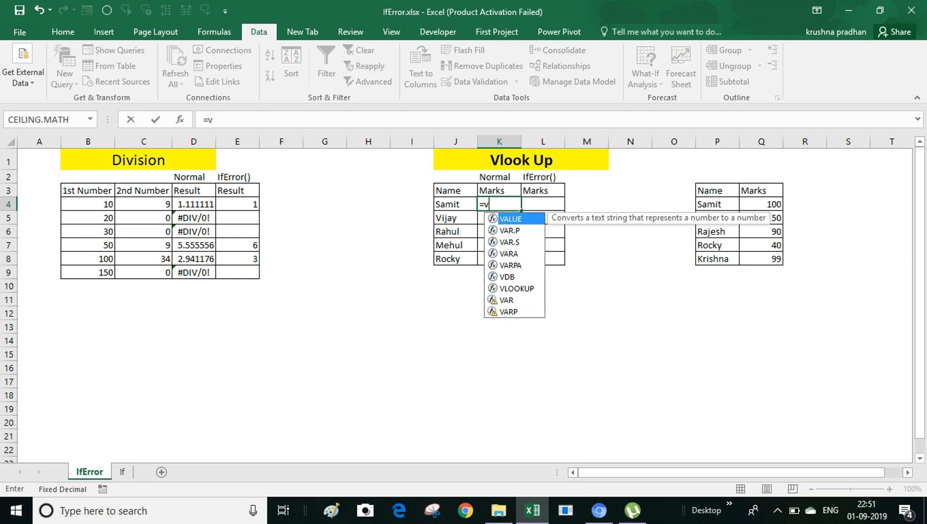
{"action": "key", "text": "Tab"}
{"action": "key", "text": "Left"}
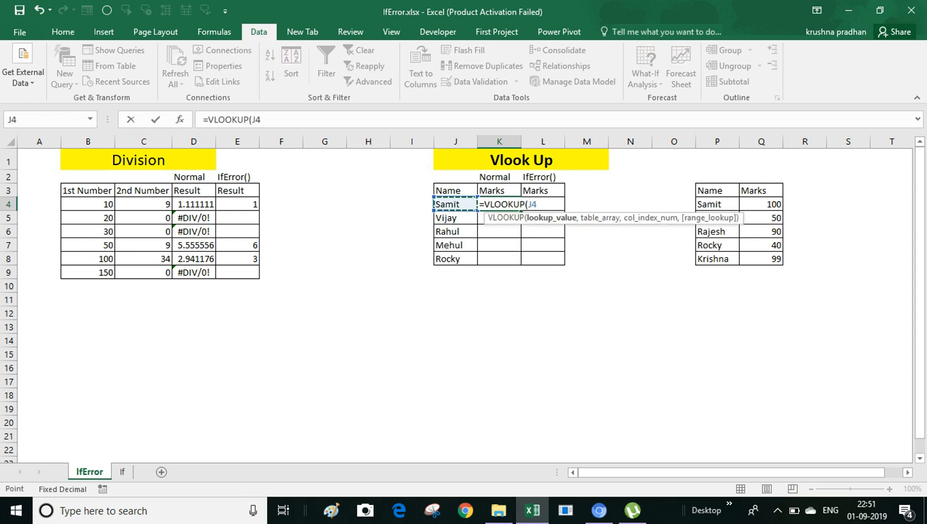
{"action": "type", "text": ","}
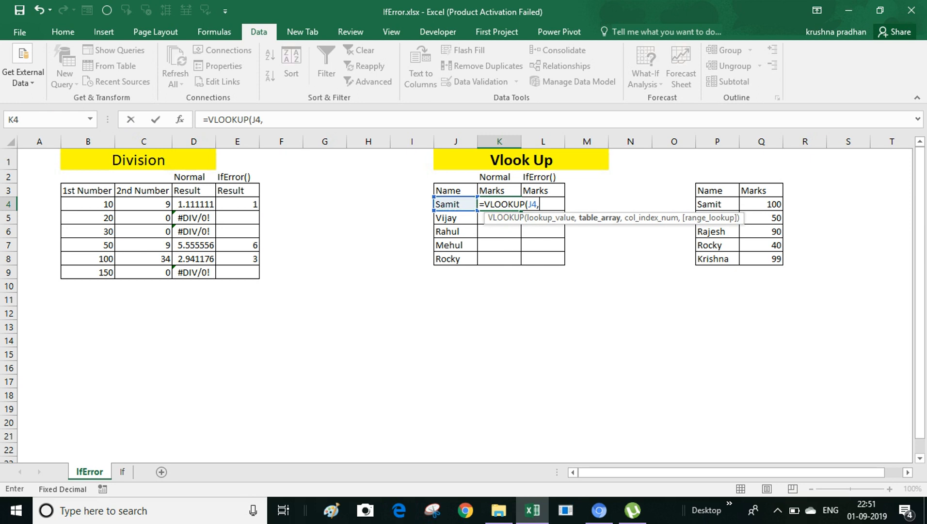
{"action": "left_click_drag", "start_coordinate": [712, 190], "coordinate": [776, 259]}
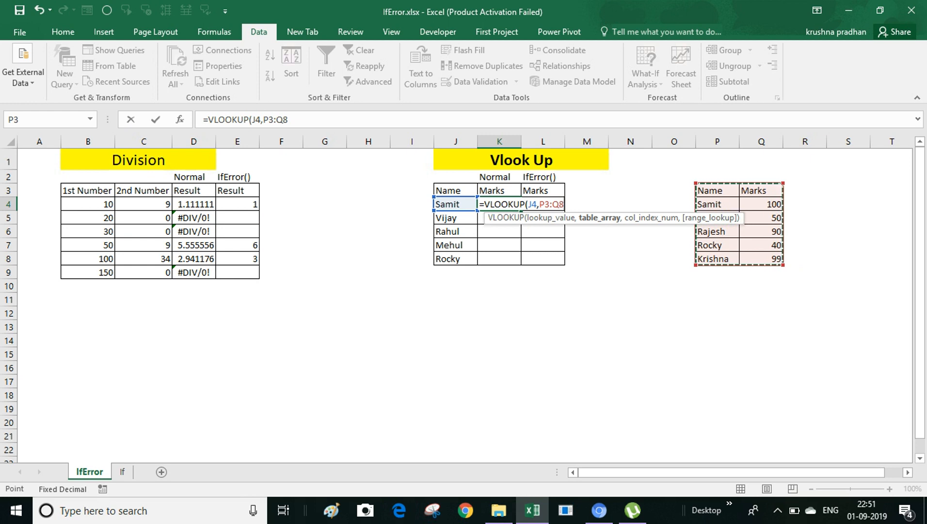
{"action": "key", "text": "F4"}
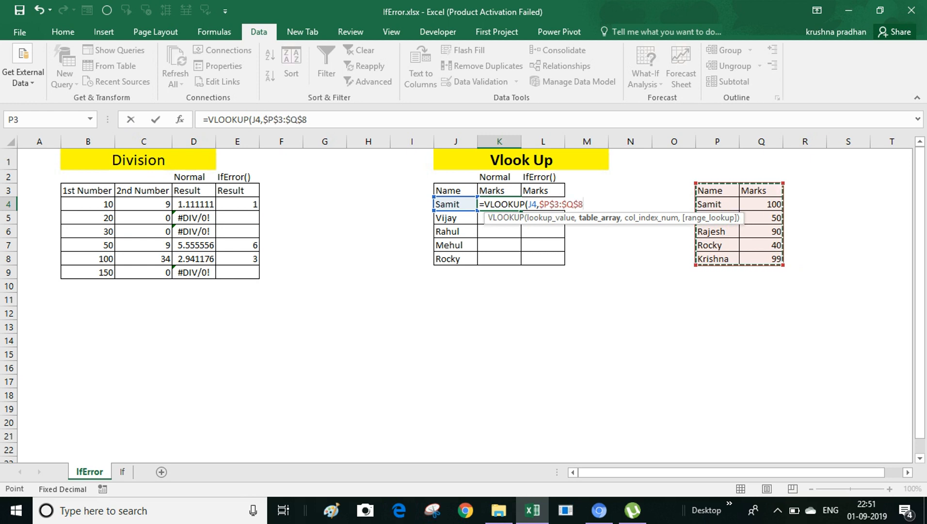
{"action": "type", "text": ","}
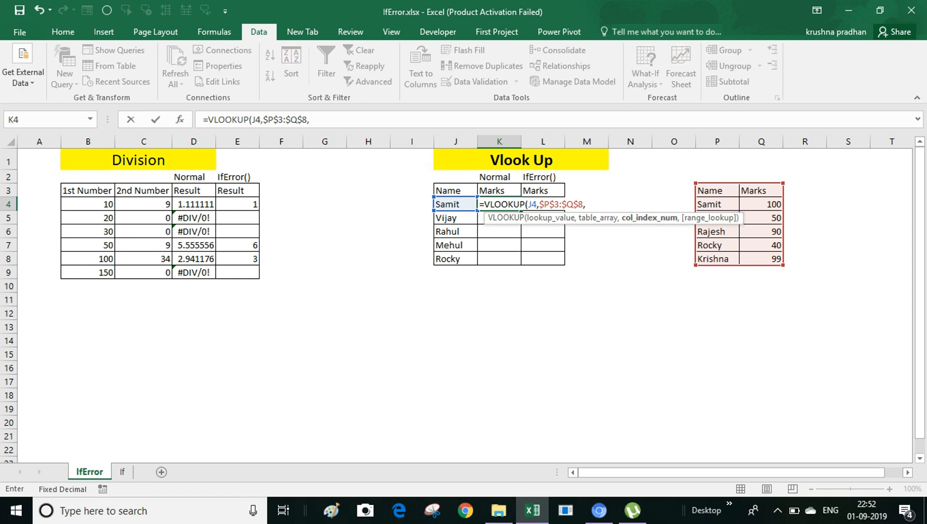
{"action": "type", "text": "2,0)"}
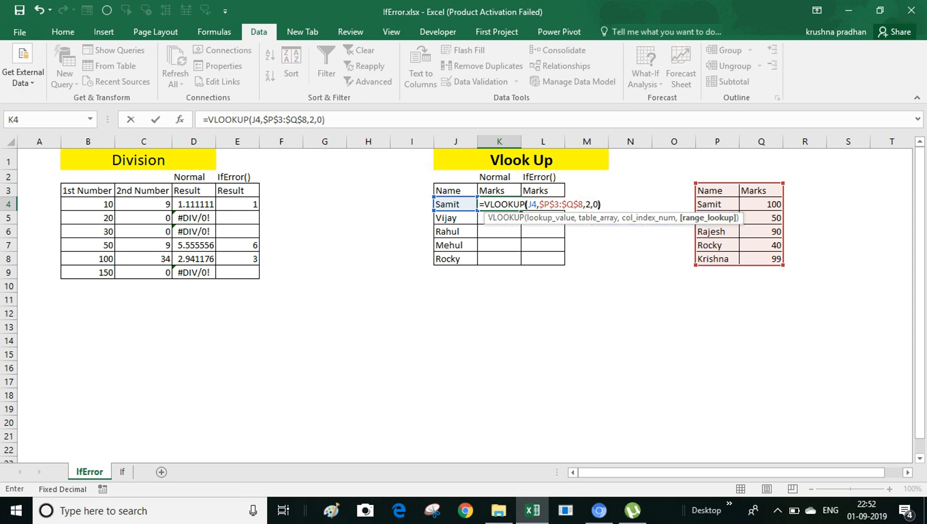
{"action": "key", "text": "Return"}
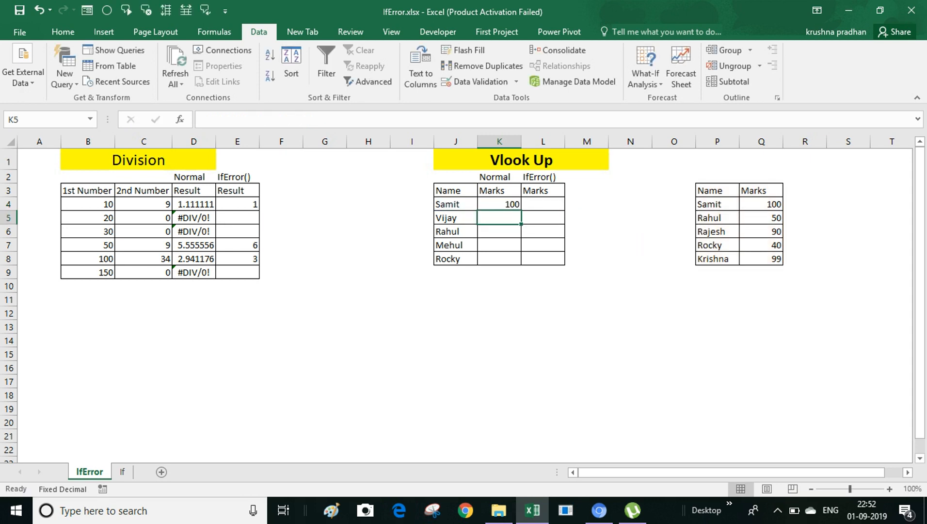
Step: Fill the VLOOKUP down K4:K8 and compare Vijay's #N/A with the lookup names
{"action": "key", "text": "Up"}
{"action": "key", "text": "shift+Down"}
{"action": "key", "text": "shift+Down"}
{"action": "key", "text": "shift+Down"}
{"action": "key", "text": "shift+Down"}
{"action": "key", "text": "ctrl+d"}
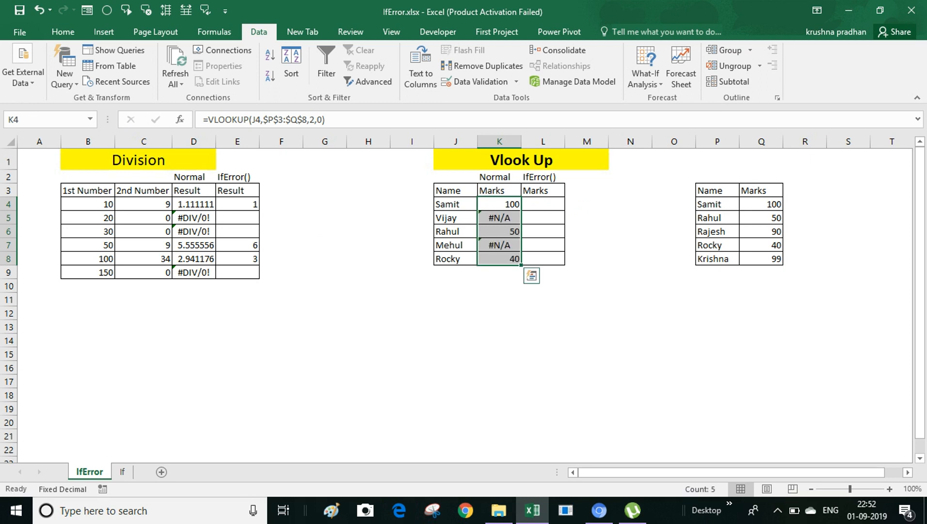
{"action": "left_click", "coordinate": [455, 218]}
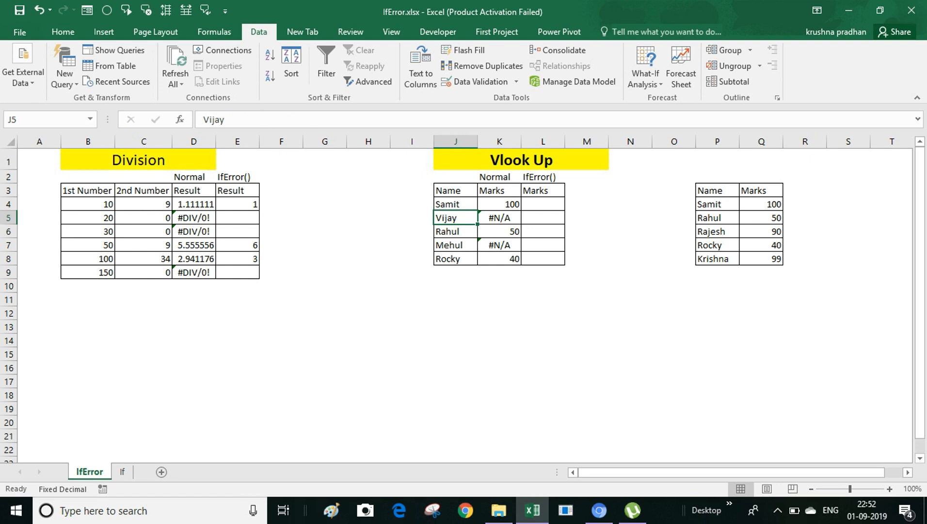
{"action": "left_click_drag", "start_coordinate": [716, 204], "coordinate": [717, 259]}
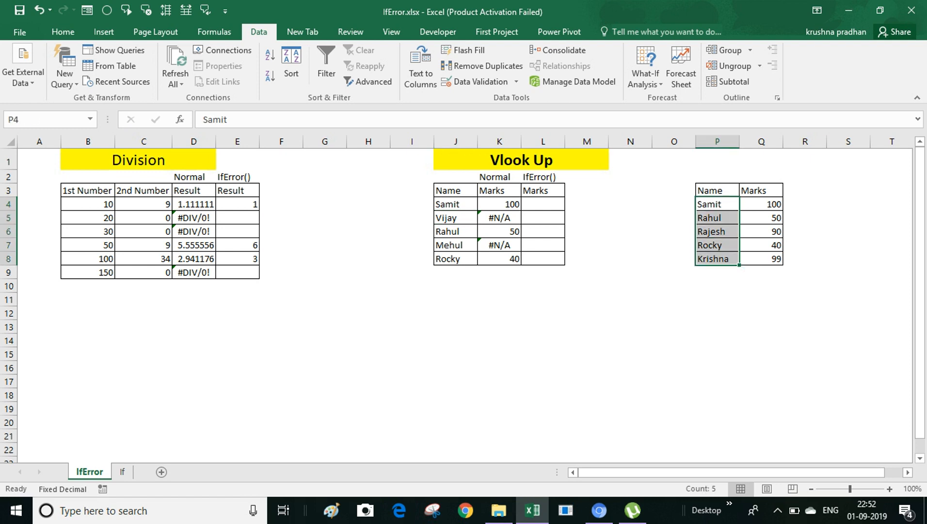
Step: Enter =IFERROR(VLOOKUP(J4,$P$3:$Q$8,2,0),"-") in L4
{"action": "left_click", "coordinate": [542, 204]}
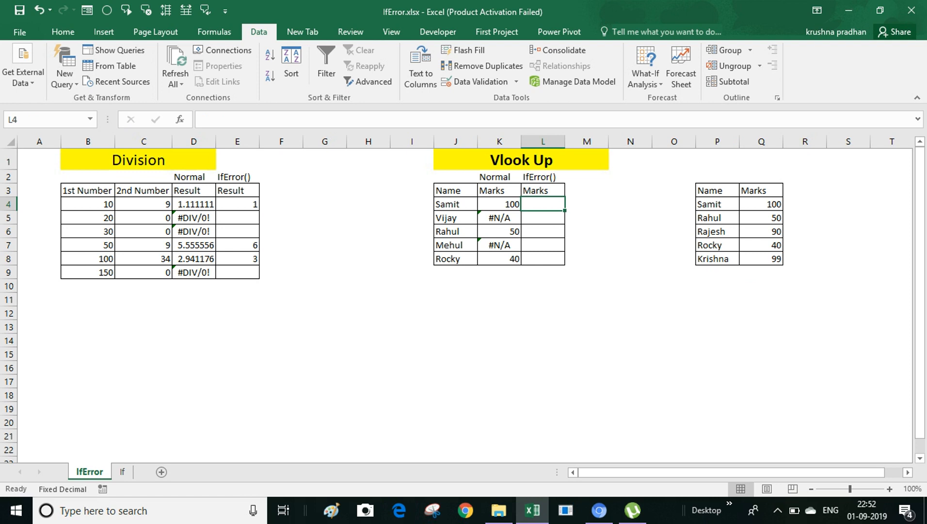
{"action": "type", "text": "=ifer"}
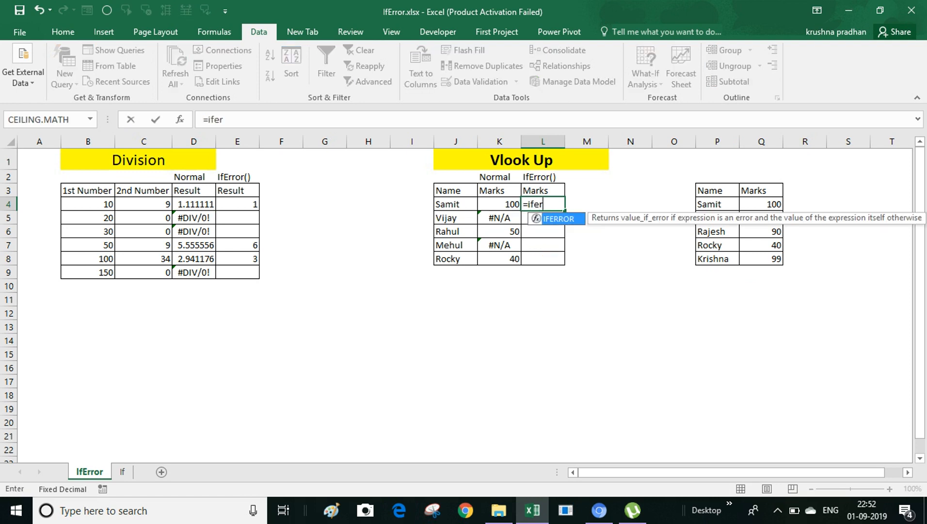
{"action": "key", "text": "Tab"}
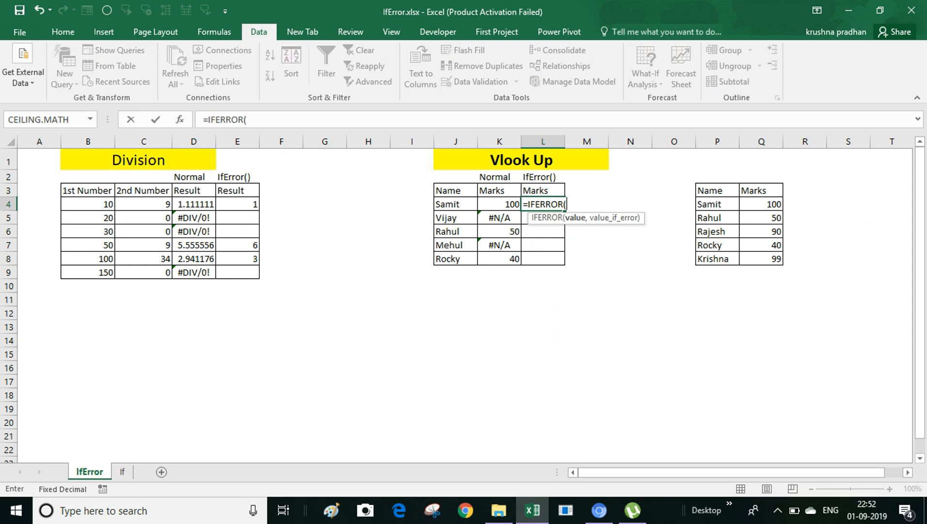
{"action": "type", "text": "vlo"}
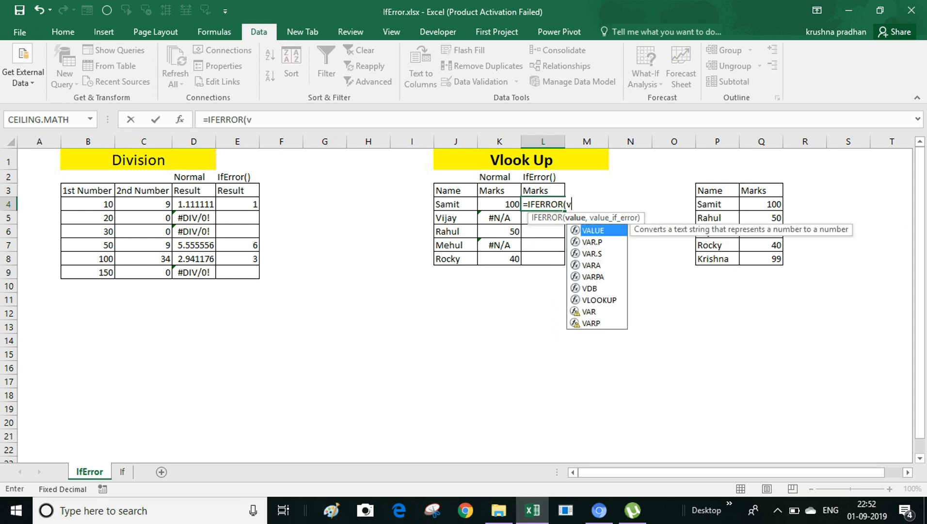
{"action": "key", "text": "Tab"}
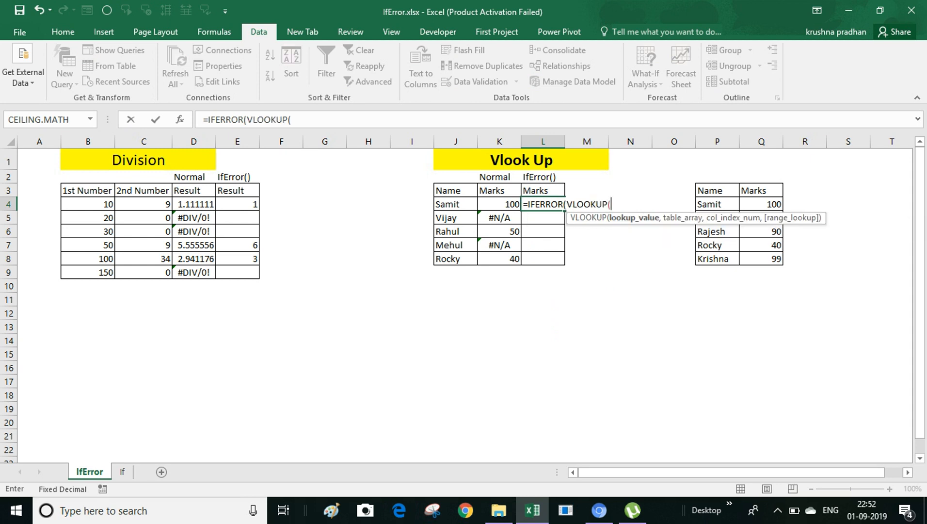
{"action": "key", "text": "Left"}
{"action": "key", "text": "Left"}
{"action": "type", "text": ","}
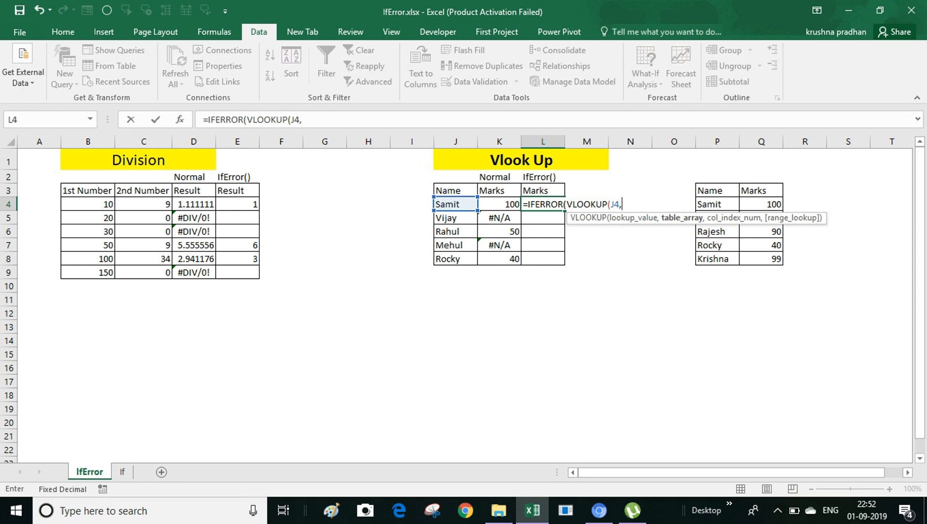
{"action": "left_click_drag", "start_coordinate": [712, 191], "coordinate": [778, 261]}
{"action": "key", "text": "F4"}
{"action": "type", "text": ",2,0"}
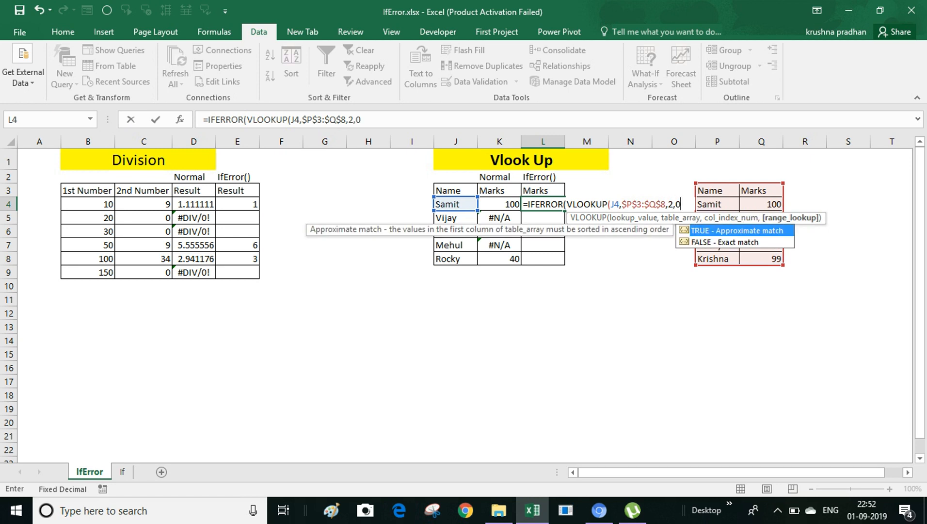
{"action": "type", "text": ")"}
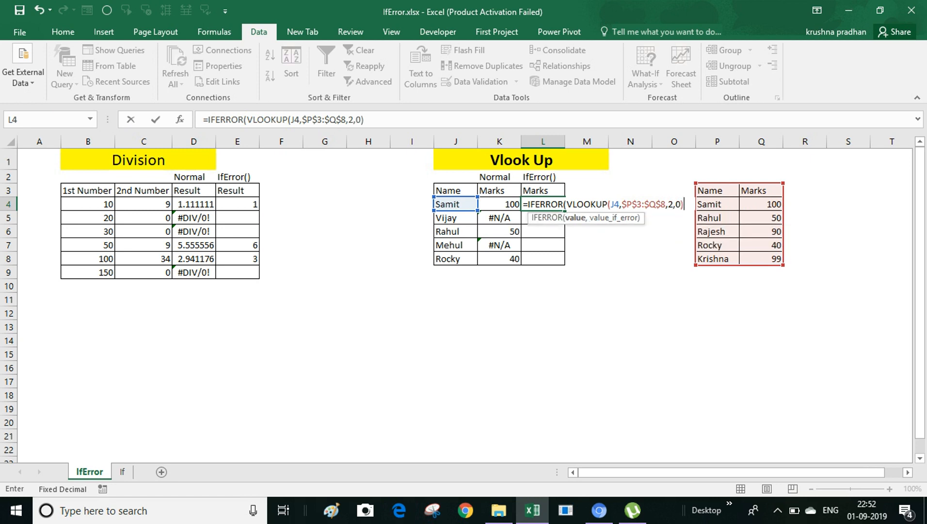
{"action": "type", "text": ",\"-\")"}
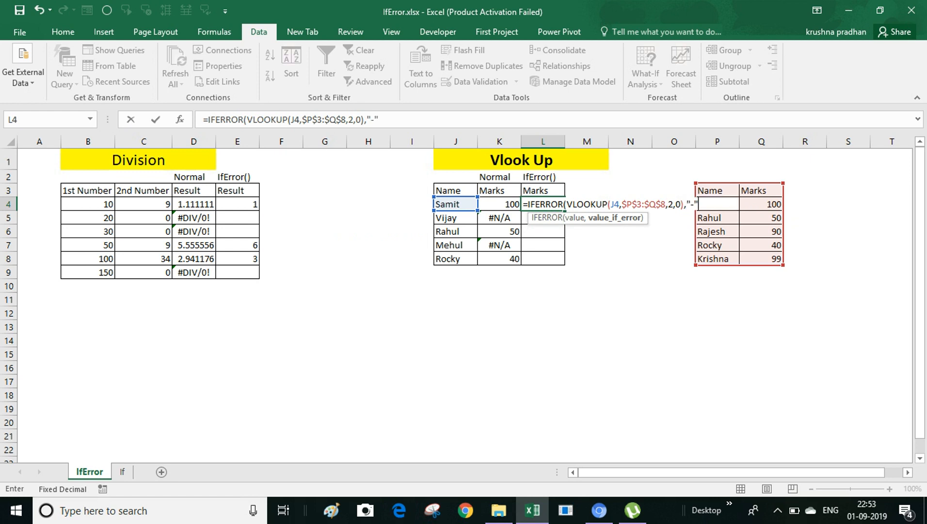
{"action": "key", "text": "Return"}
Step: Fill the IFERROR lookup down to L8 and check Vijay's dash in L5
{"action": "left_click_drag", "start_coordinate": [543, 204], "coordinate": [543, 258]}
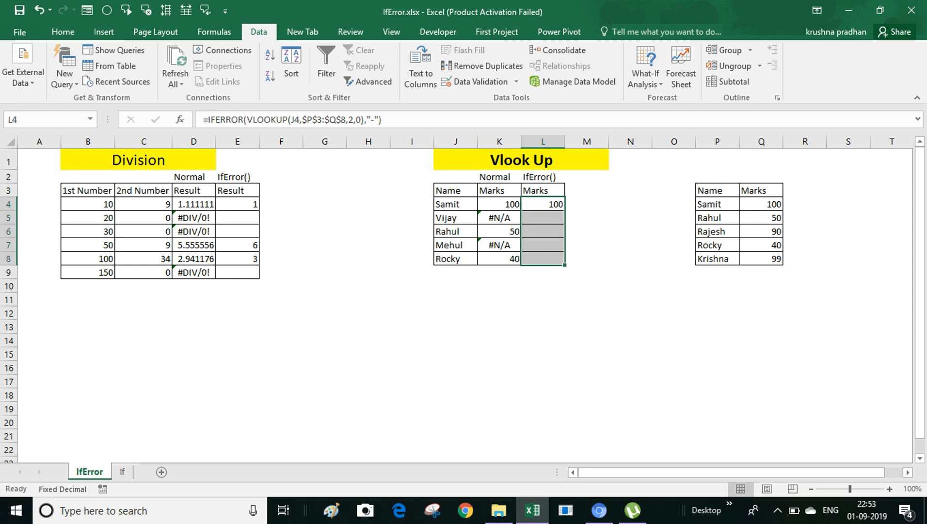
{"action": "key", "text": "ctrl+d"}
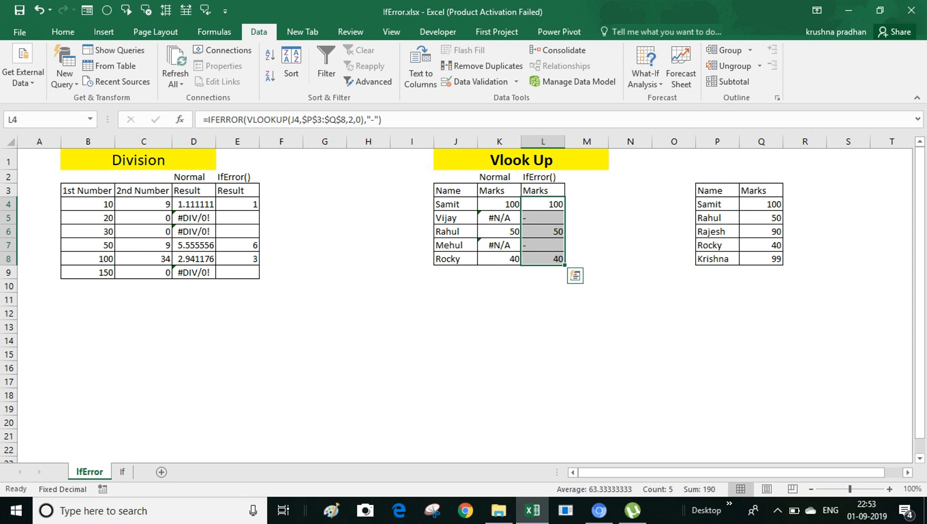
{"action": "left_click", "coordinate": [543, 217]}
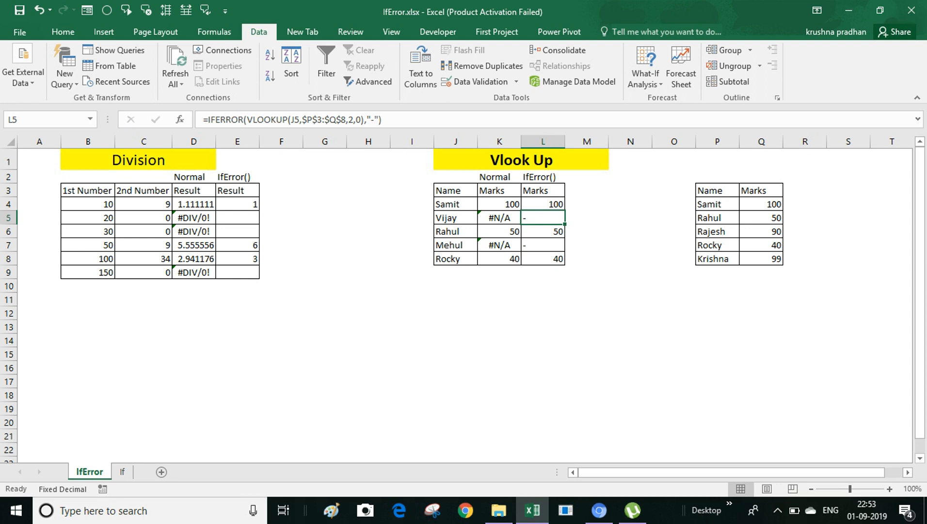
{"action": "left_click", "coordinate": [122, 471]}
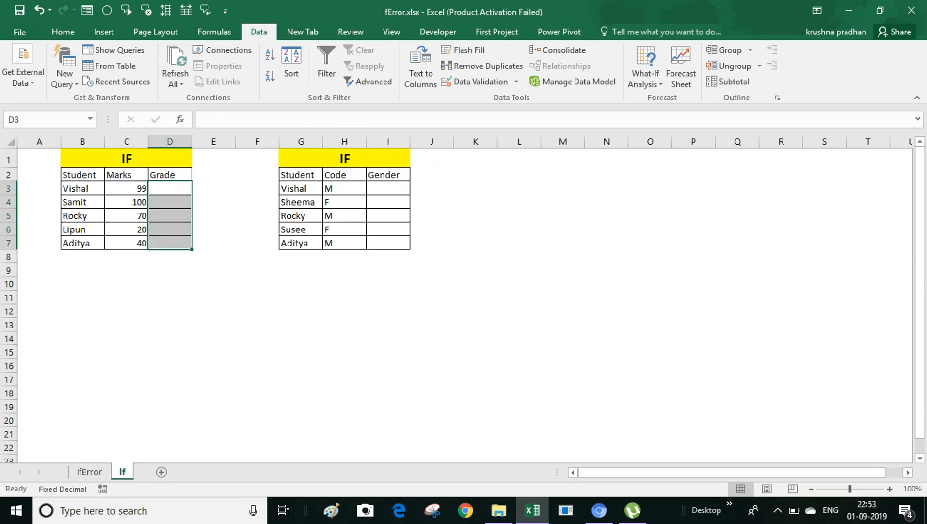
{"action": "left_click", "coordinate": [170, 174]}
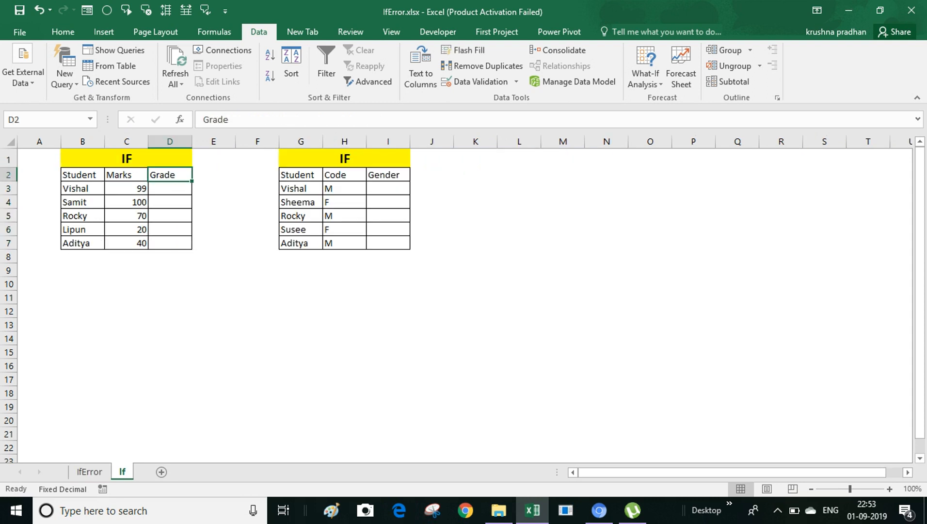
{"action": "left_click", "coordinate": [126, 175]}
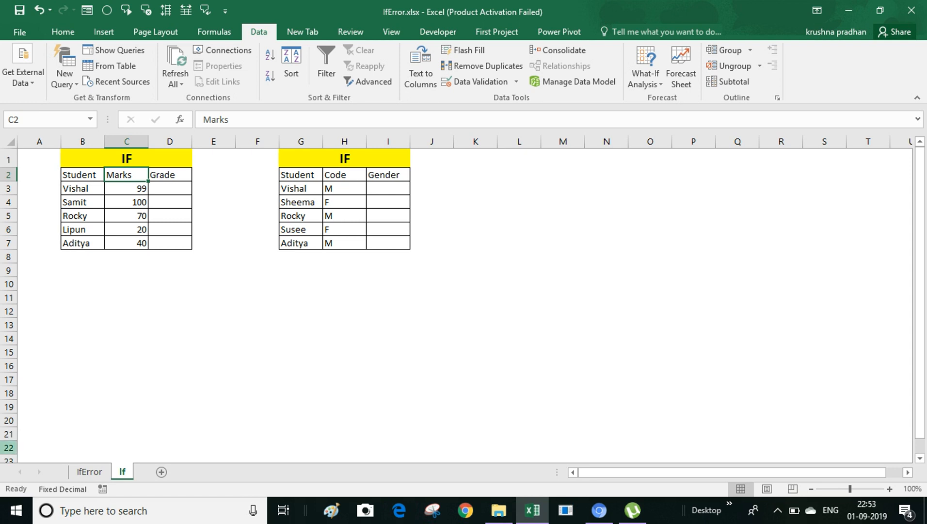
{"action": "left_click", "coordinate": [170, 188]}
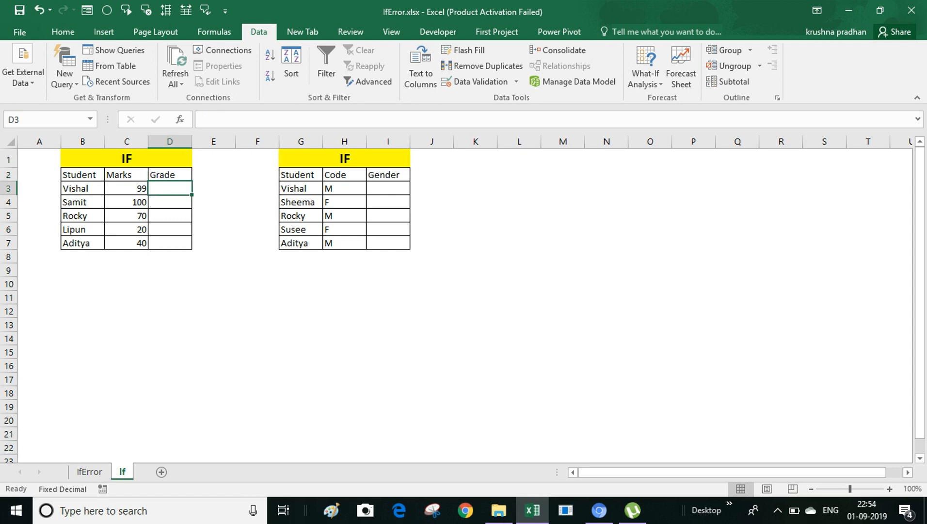
Step: In D3, begin =IF(C3>90,"A", so marks above 90 get grade A
{"action": "type", "text": "=if"}
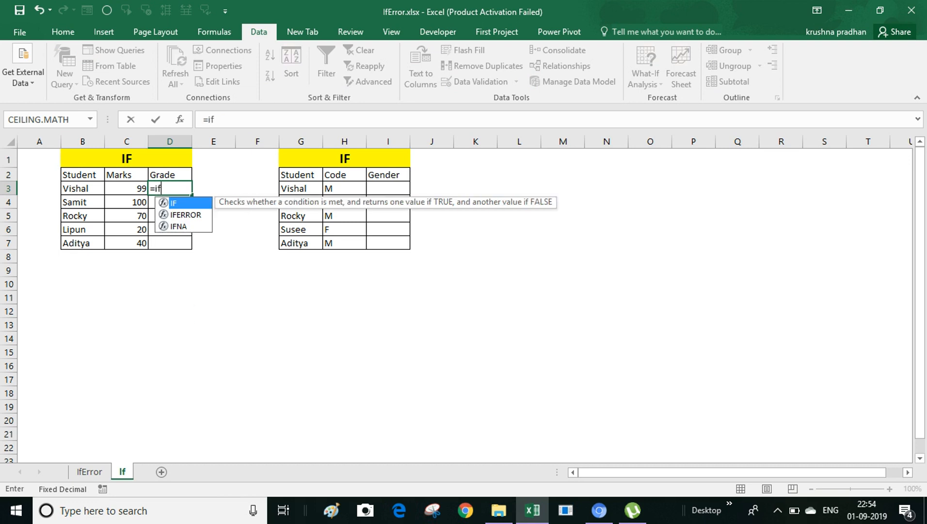
{"action": "type", "text": "("}
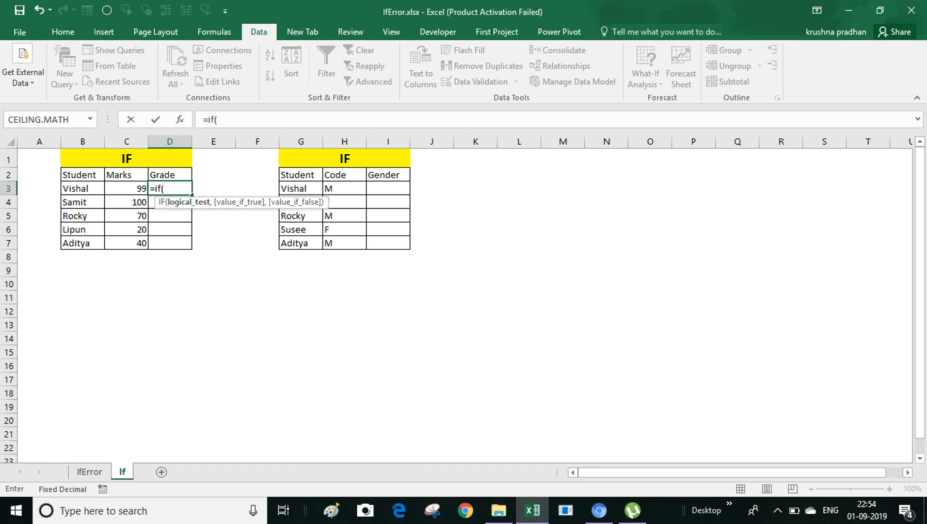
{"action": "key", "text": "Left"}
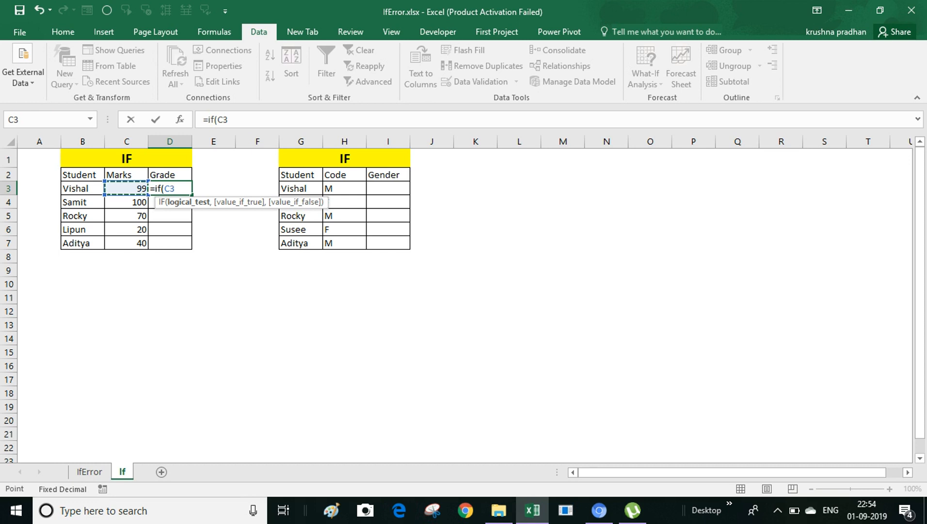
{"action": "type", "text": ">90,\"A"}
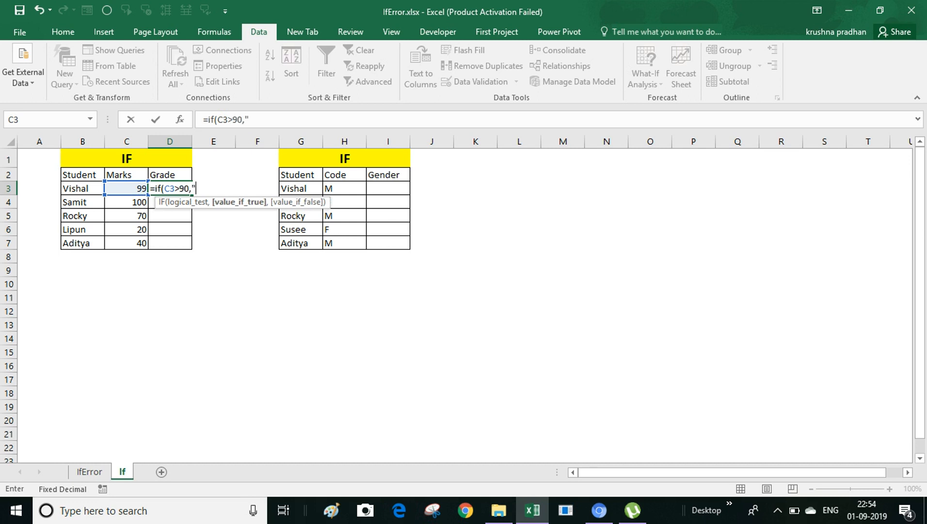
{"action": "type", "text": "\","}
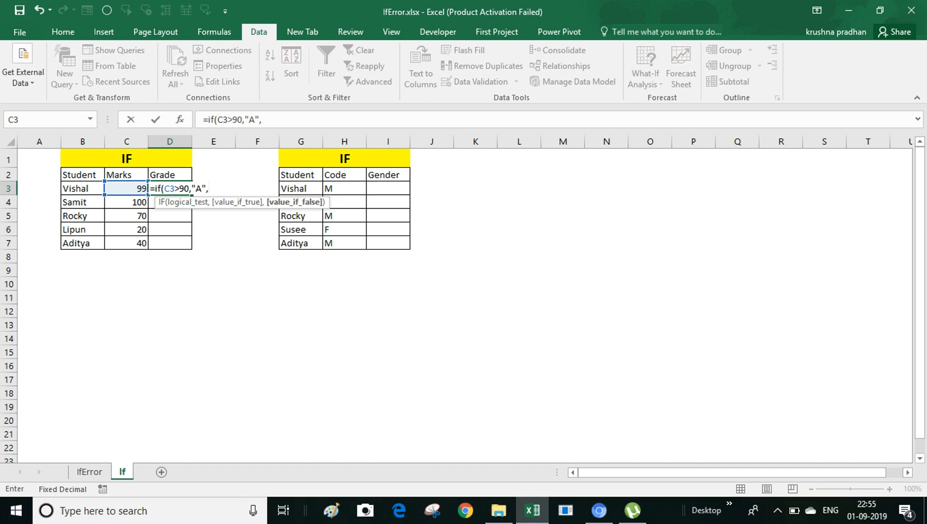
Step: Finish the grade formula with IF(AND(C3>=50,C3<=70),"B","C")) and commit it
{"action": "type", "text": "if"}
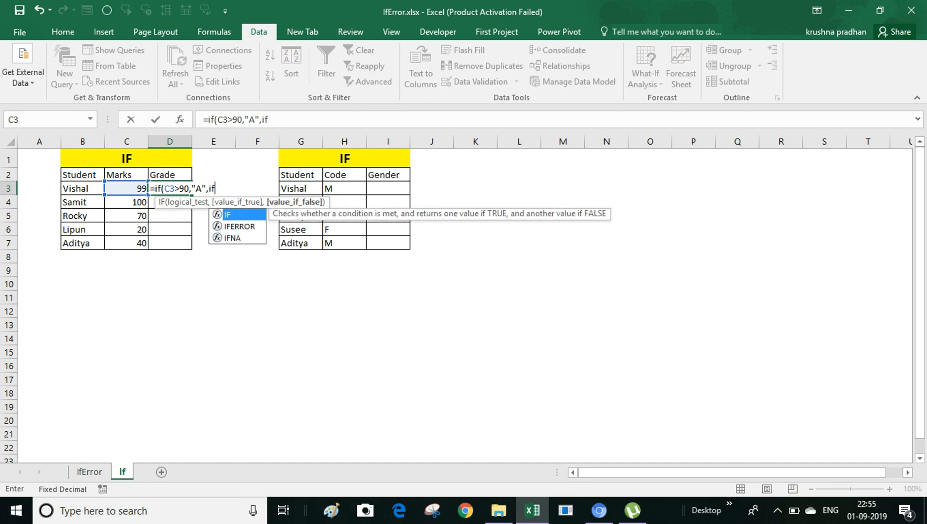
{"action": "type", "text": "("}
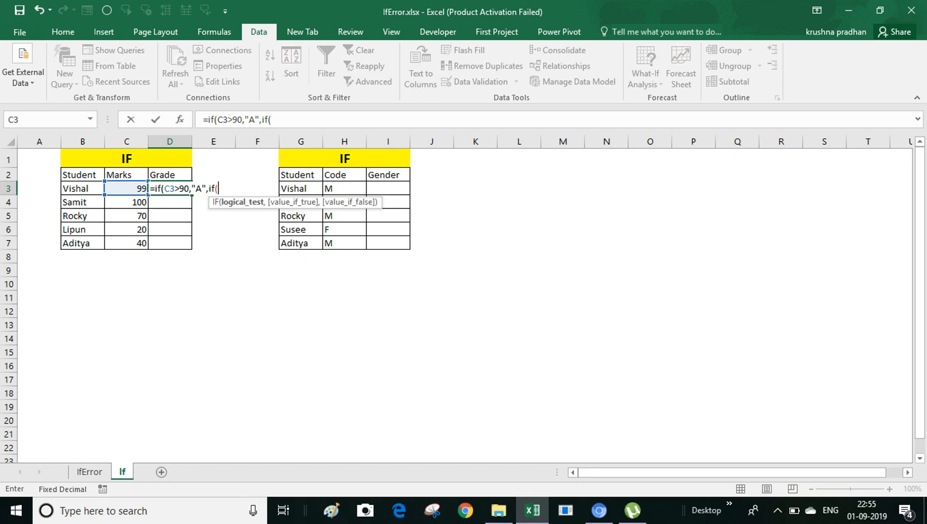
{"action": "key", "text": "Caps_Lock"}
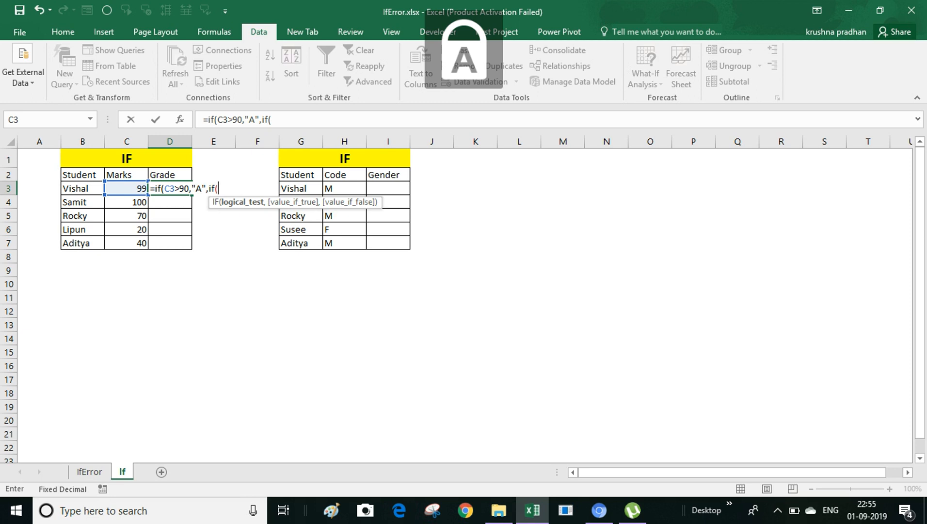
{"action": "key", "text": "Caps_Lock"}
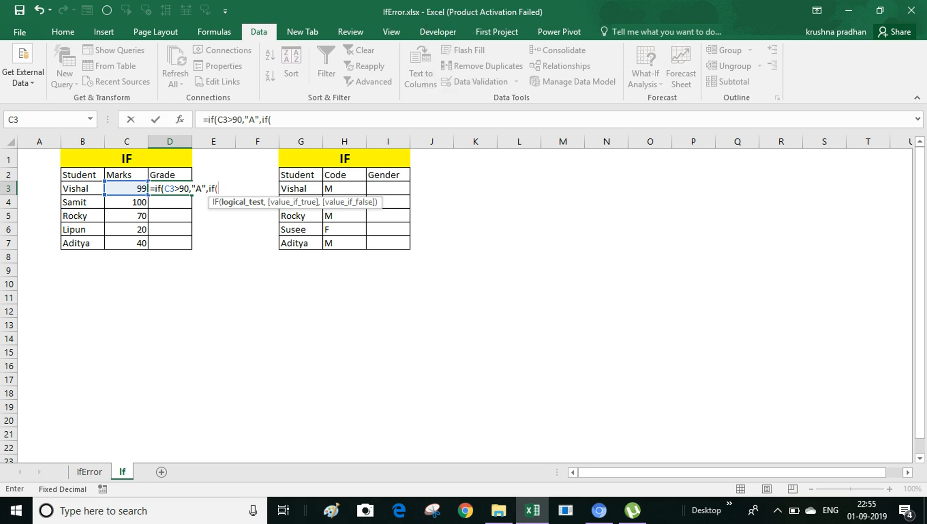
{"action": "type", "text": "an"}
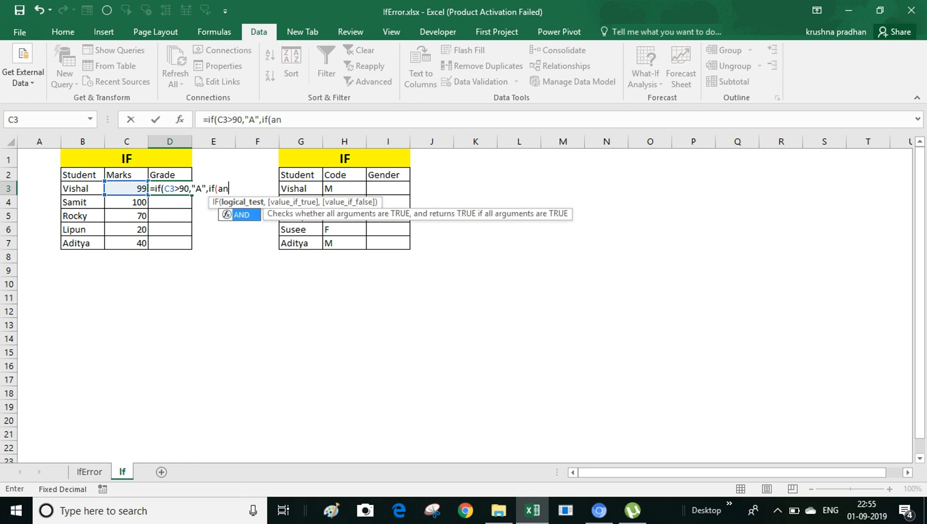
{"action": "type", "text": "d("}
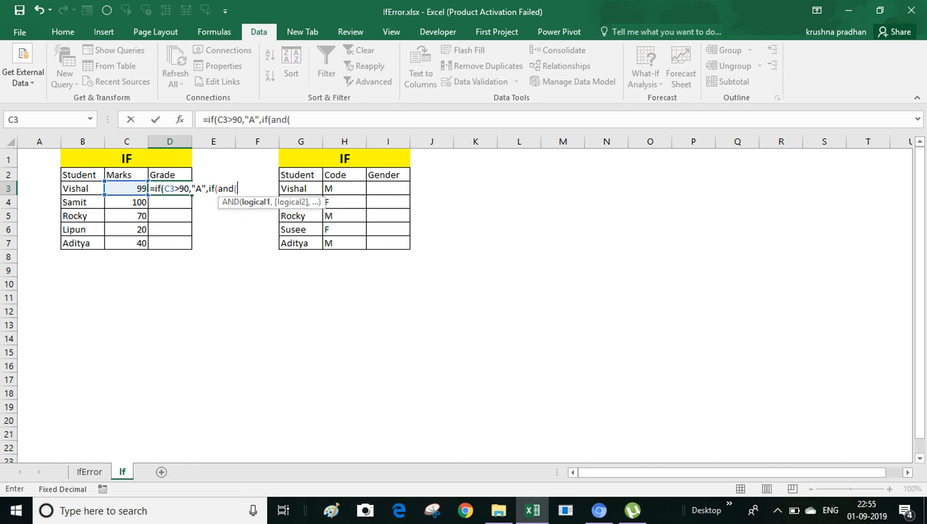
{"action": "key", "text": "Left"}
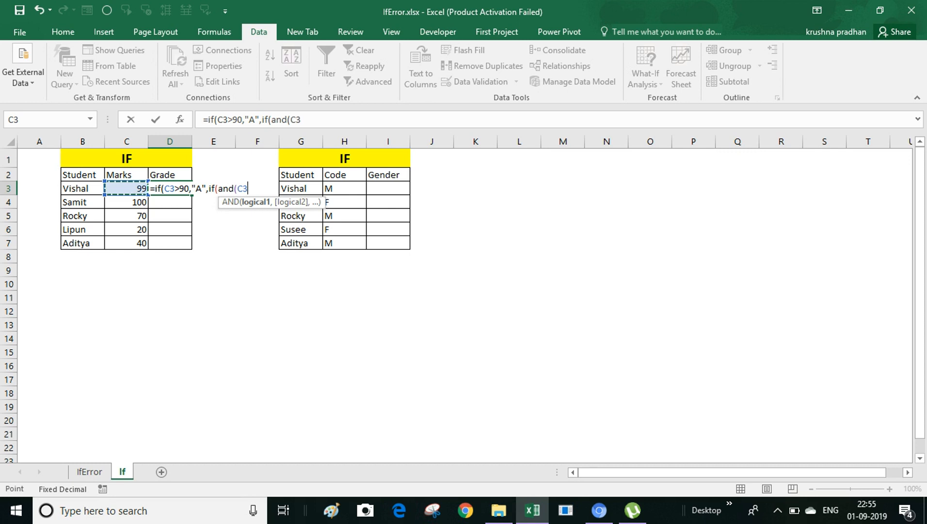
{"action": "type", "text": ">=50,"}
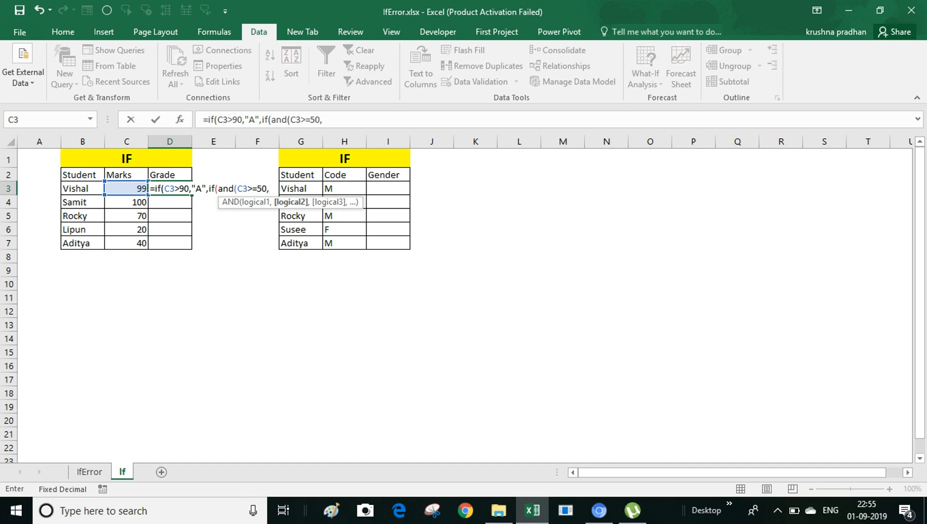
{"action": "key", "text": "Left"}
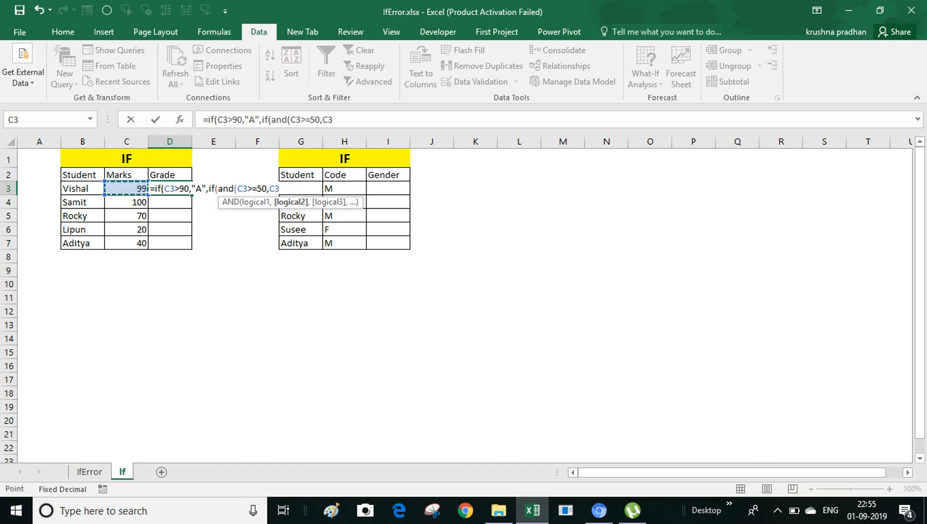
{"action": "type", "text": "<=7"}
{"action": "type", "text": "0)"}
{"action": "type", "text": ","}
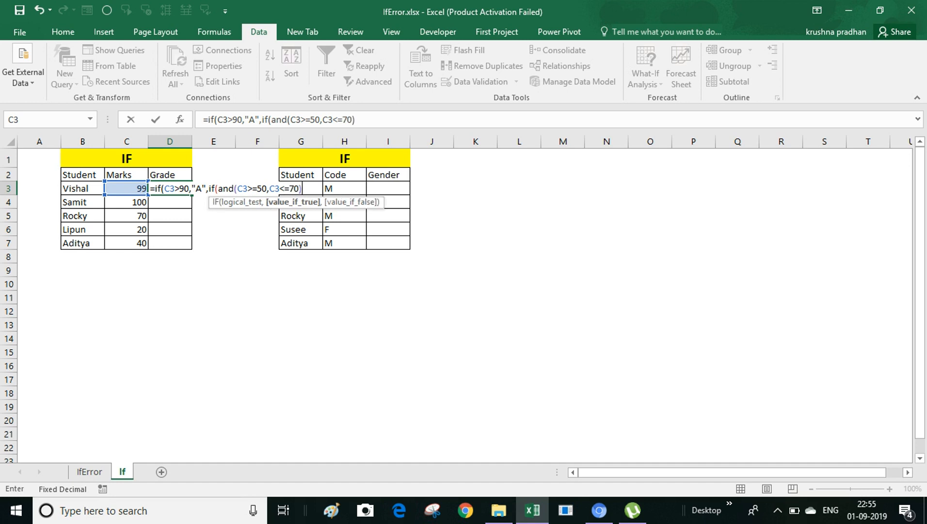
{"action": "type", "text": "\""}
{"action": "key", "text": "Caps_Lock"}
{"action": "key", "text": "Caps_Lock"}
{"action": "type", "text": "b"}
{"action": "key", "text": "BackSpace"}
{"action": "key", "text": "Caps_Lock"}
{"action": "type", "text": "B\","}
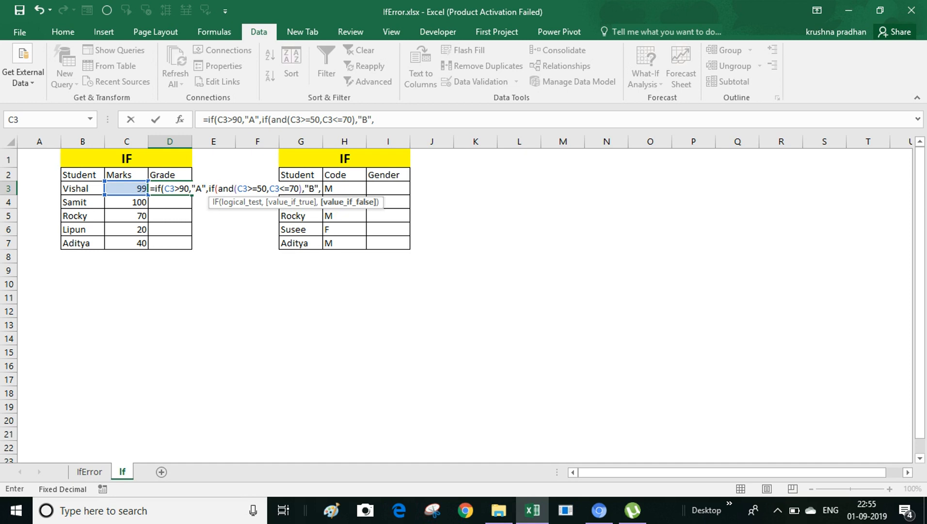
{"action": "type", "text": "\"C\"))"}
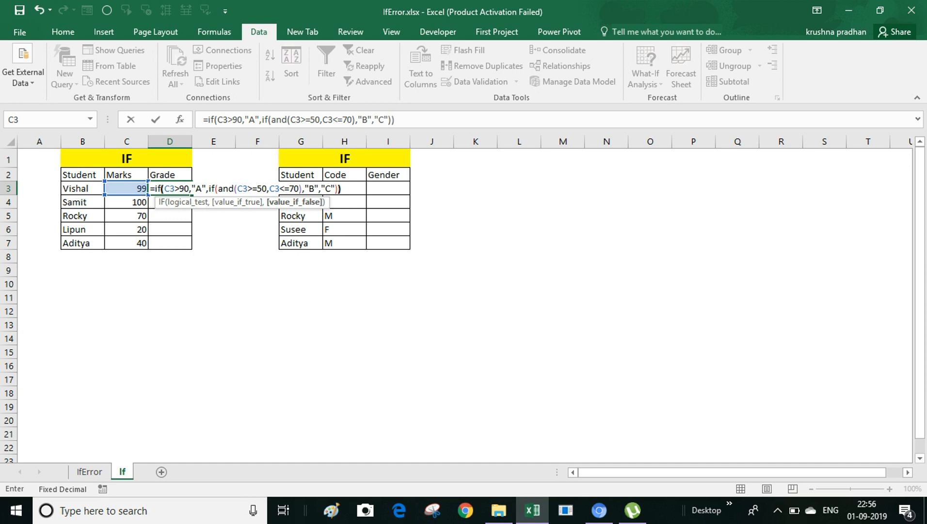
{"action": "key", "text": "Return"}
Step: Fill the grade formula down D3:D7 and verify grades A, A, B against marks
{"action": "key", "text": "Up"}
{"action": "key", "text": "shift+Down"}
{"action": "key", "text": "shift+Down"}
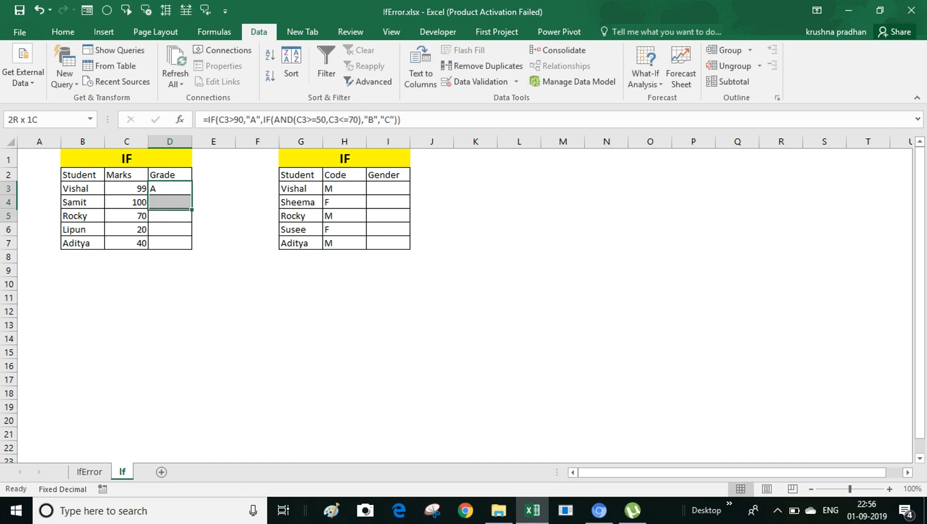
{"action": "key", "text": "shift+Down"}
{"action": "key", "text": "shift+Down"}
{"action": "key", "text": "shift+Down"}
{"action": "key", "text": "ctrl+d"}
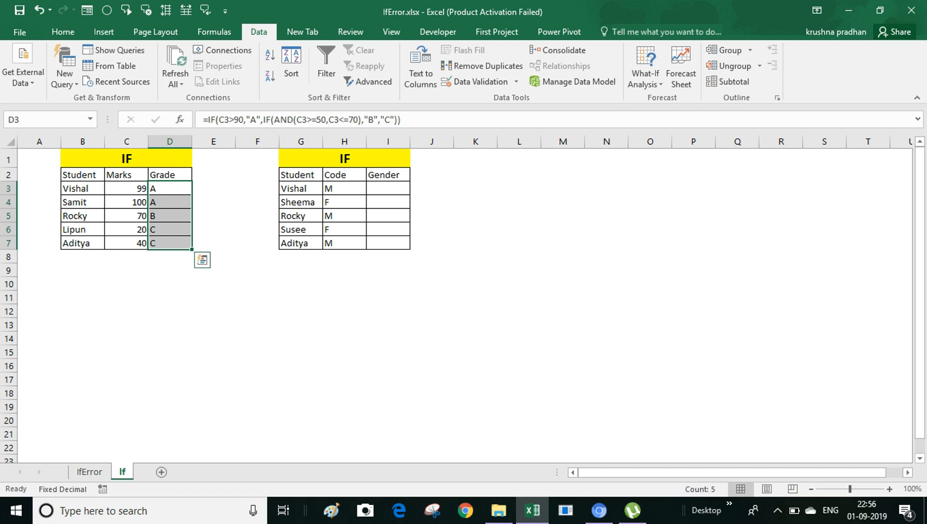
{"action": "key", "text": "Left"}
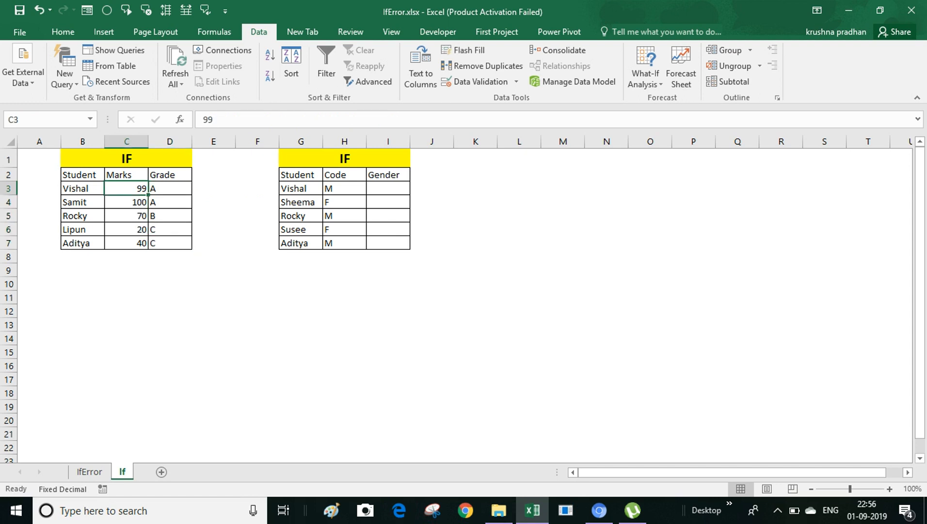
{"action": "key", "text": "Right"}
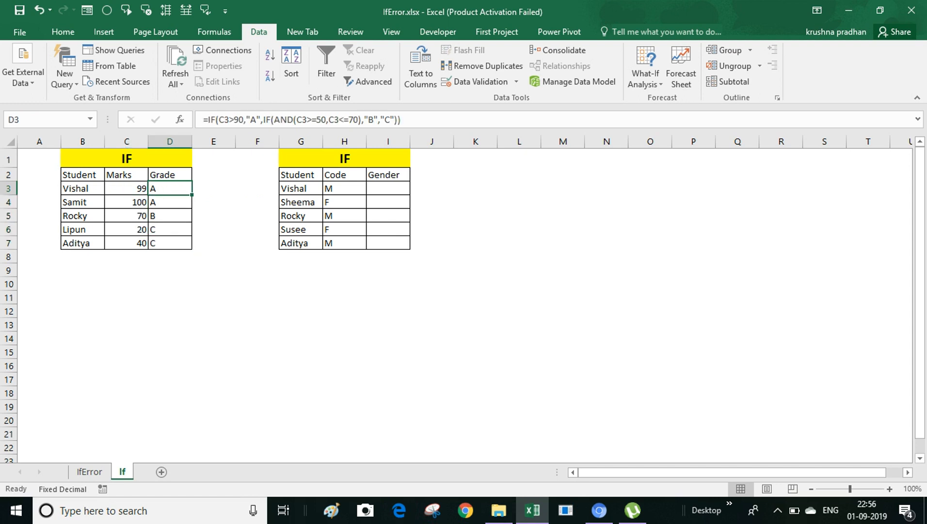
{"action": "key", "text": "Left"}
{"action": "key", "text": "Down"}
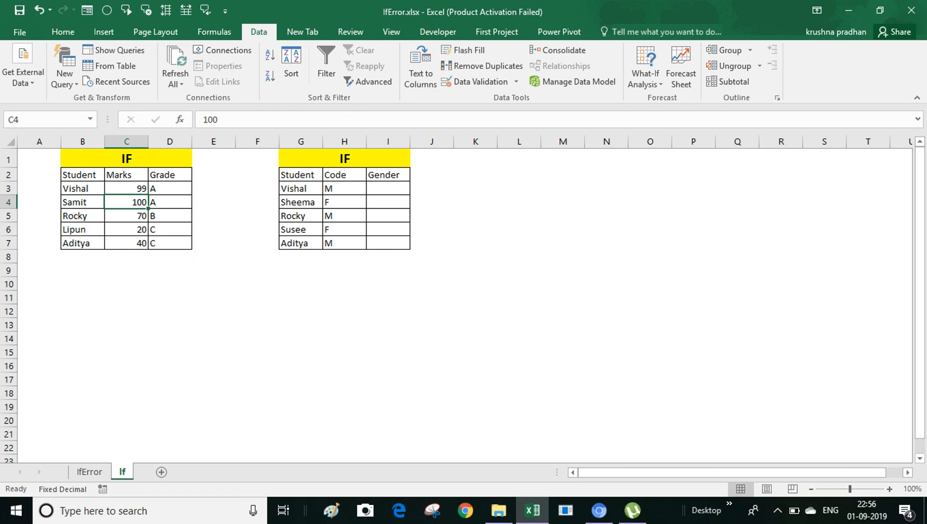
{"action": "key", "text": "Right"}
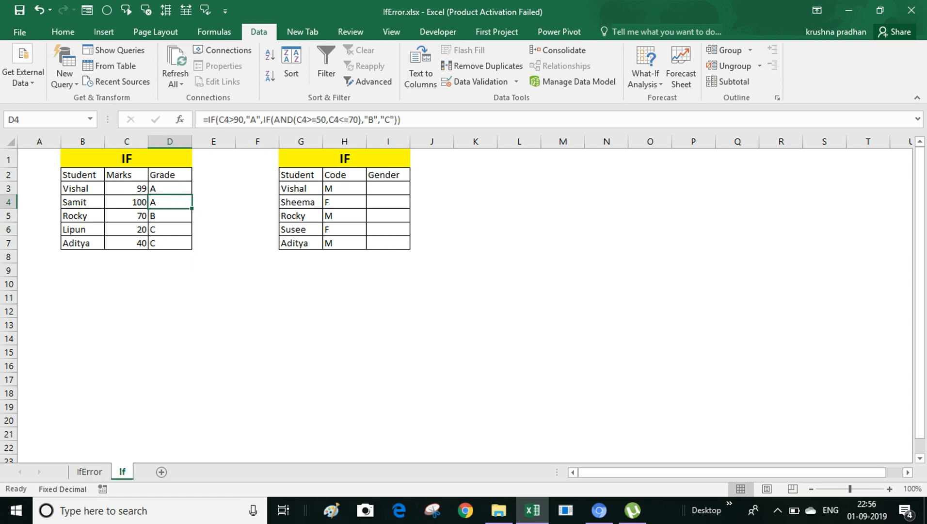
{"action": "left_click", "coordinate": [126, 216]}
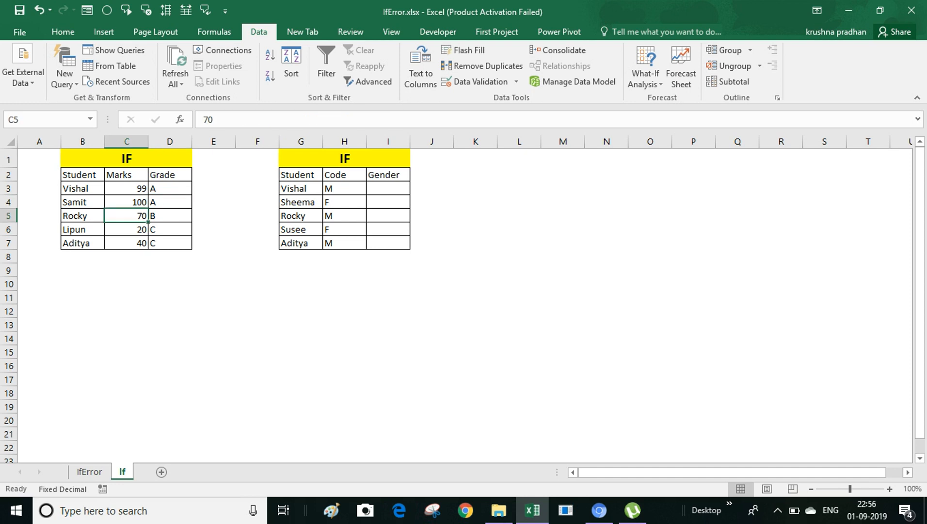
{"action": "left_click", "coordinate": [170, 216]}
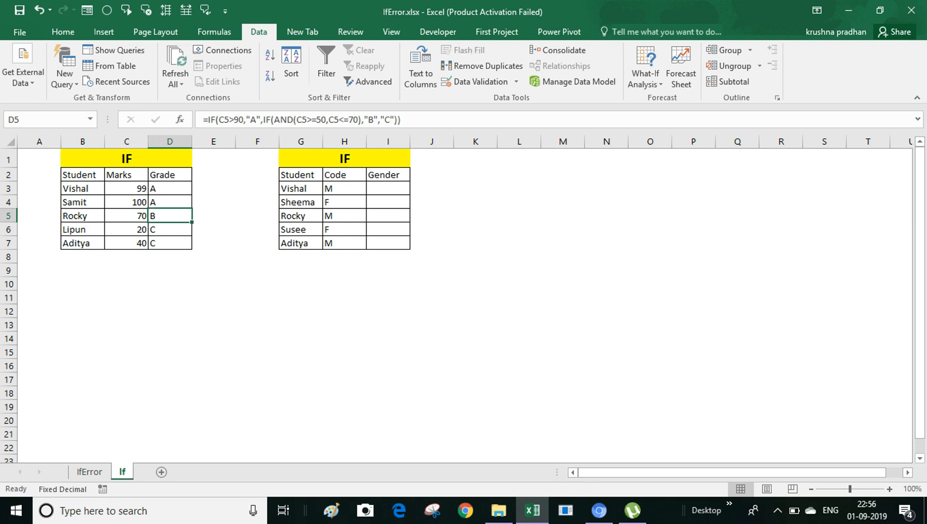
{"action": "left_click", "coordinate": [126, 202]}
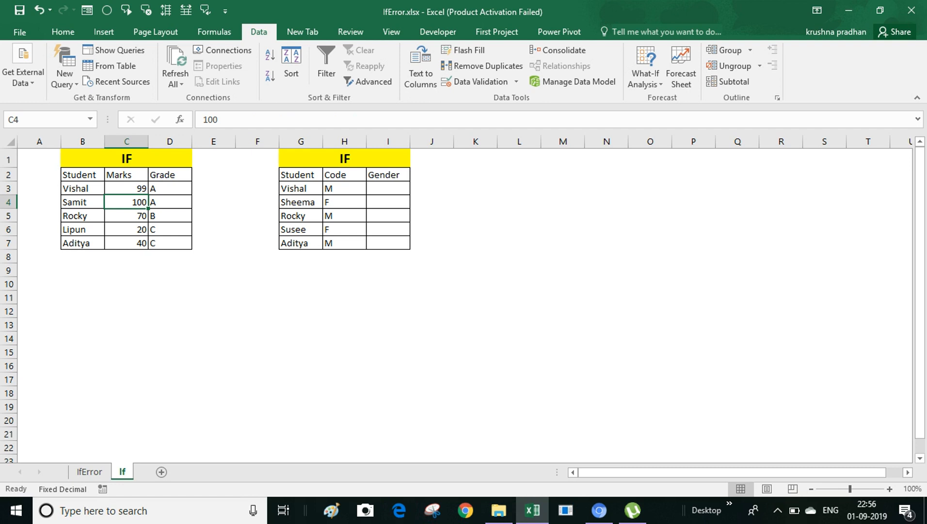
Step: Change Samit's mark in C4 to 10 and confirm D4's grade becomes C
{"action": "type", "text": "10"}
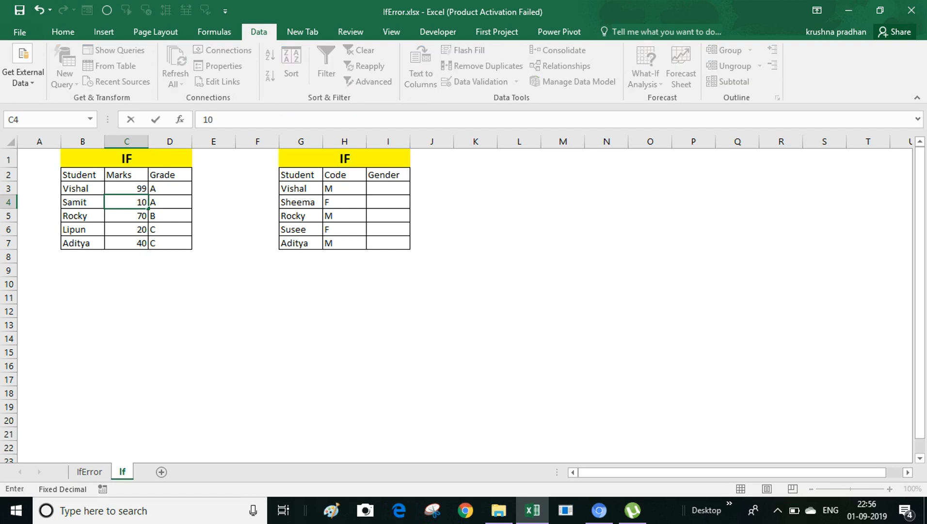
{"action": "key", "text": "Return"}
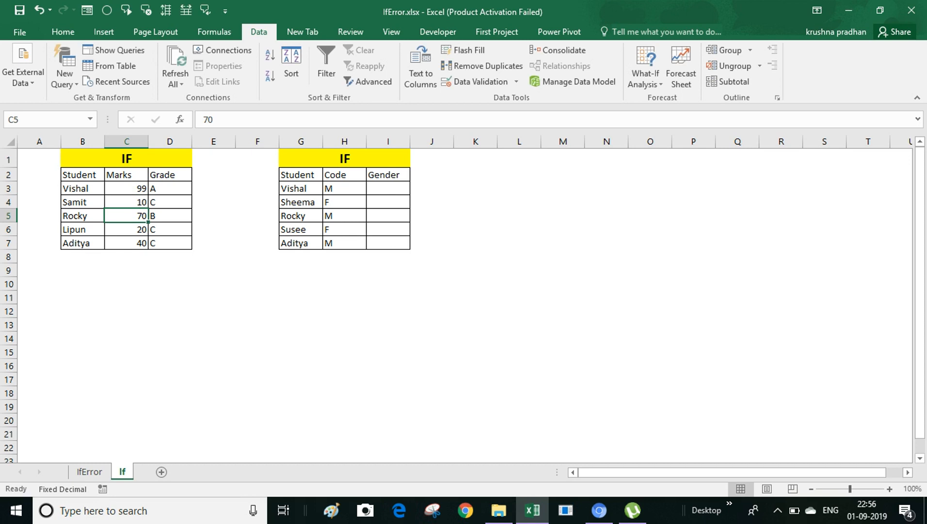
{"action": "left_click", "coordinate": [169, 203]}
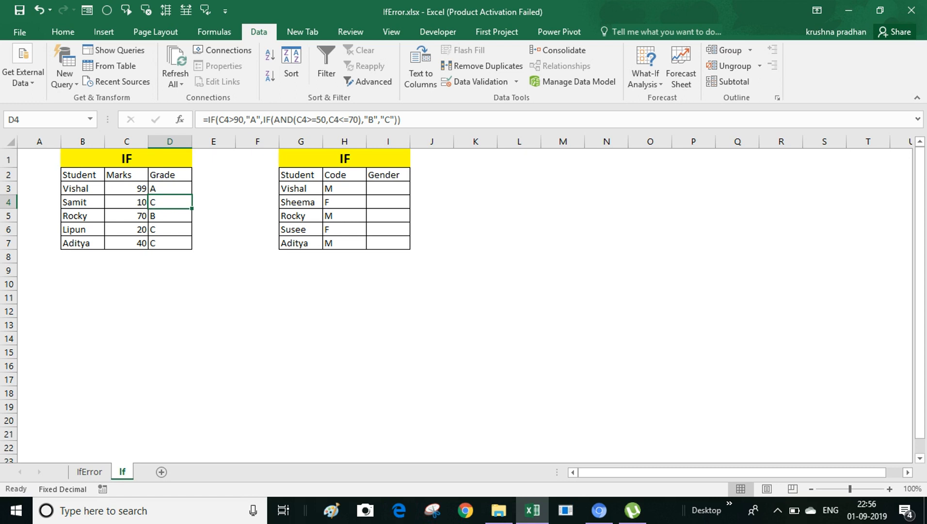
{"action": "left_click_drag", "start_coordinate": [344, 158], "coordinate": [344, 243]}
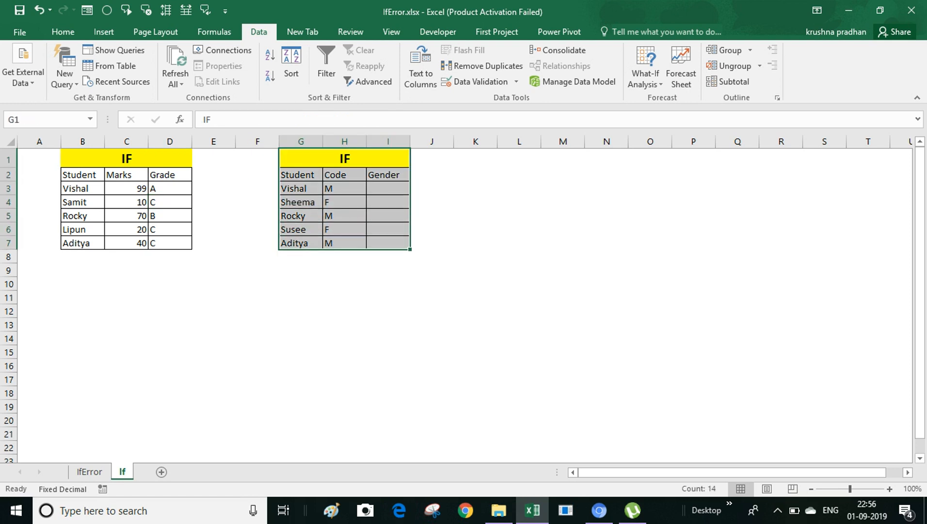
{"action": "left_click", "coordinate": [300, 175]}
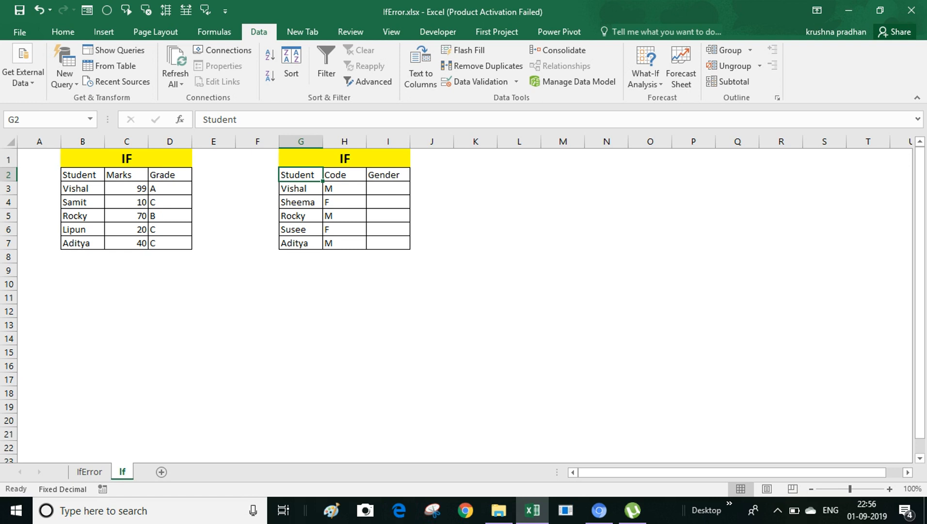
{"action": "left_click", "coordinate": [345, 174]}
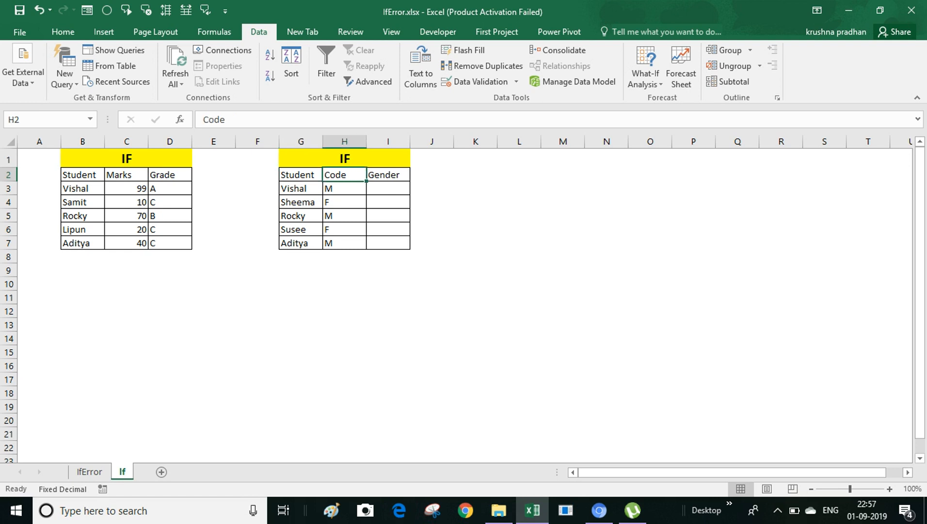
{"action": "left_click", "coordinate": [345, 188]}
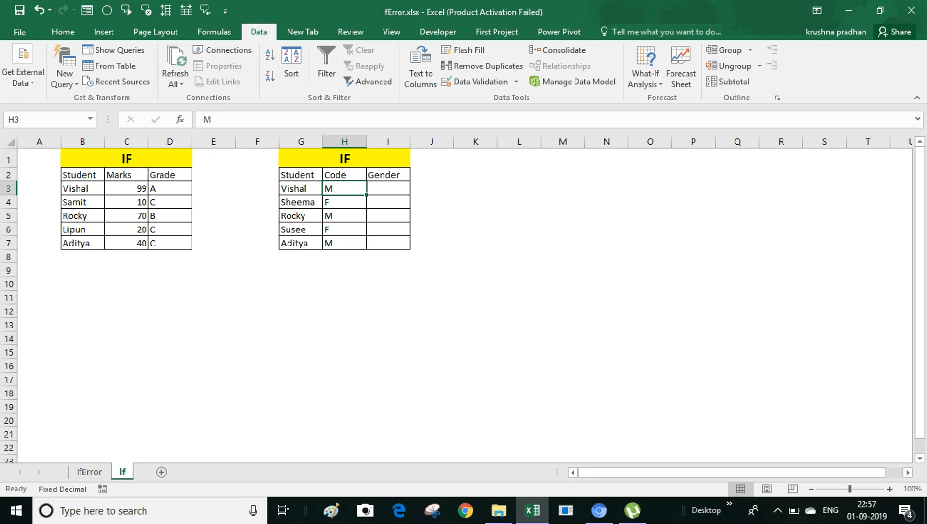
{"action": "left_click", "coordinate": [344, 203]}
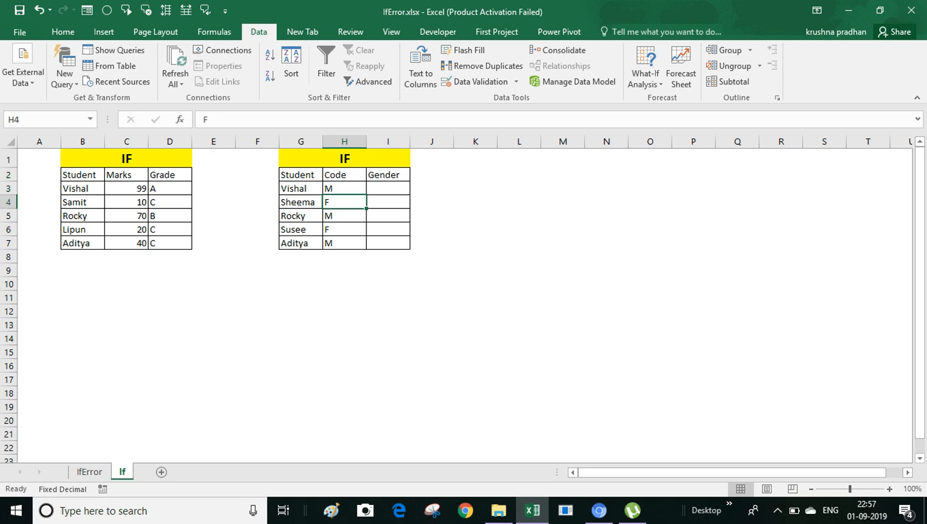
{"action": "left_click", "coordinate": [388, 188]}
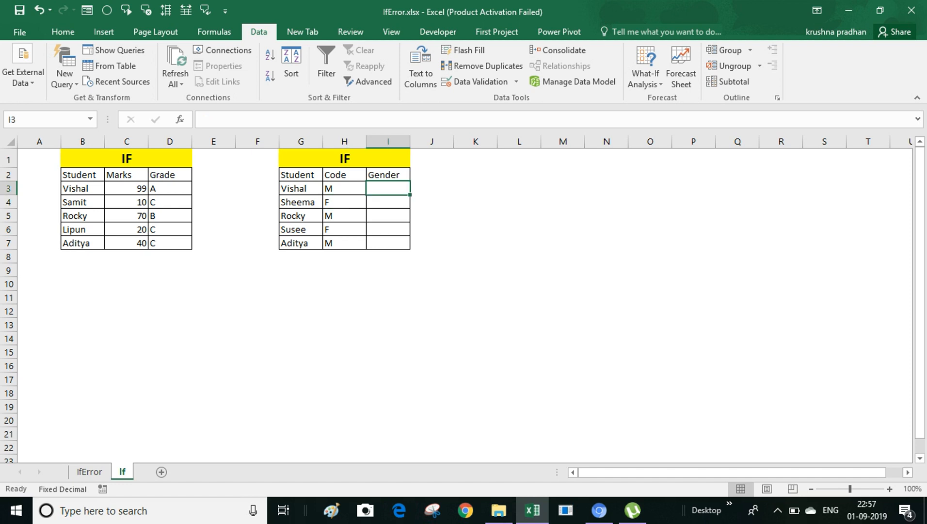
{"action": "left_click_drag", "start_coordinate": [344, 175], "coordinate": [344, 229]}
{"action": "left_click", "coordinate": [344, 189]}
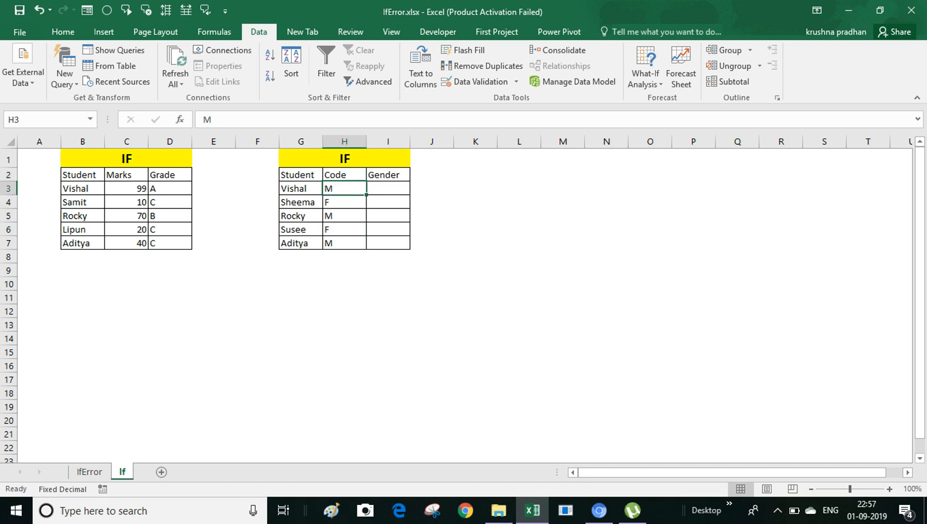
{"action": "left_click", "coordinate": [388, 188]}
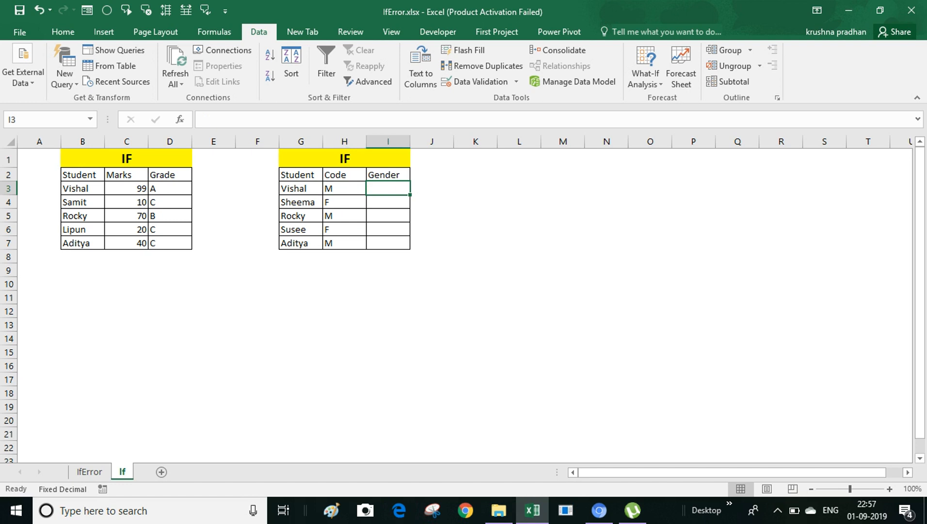
{"action": "left_click", "coordinate": [345, 202]}
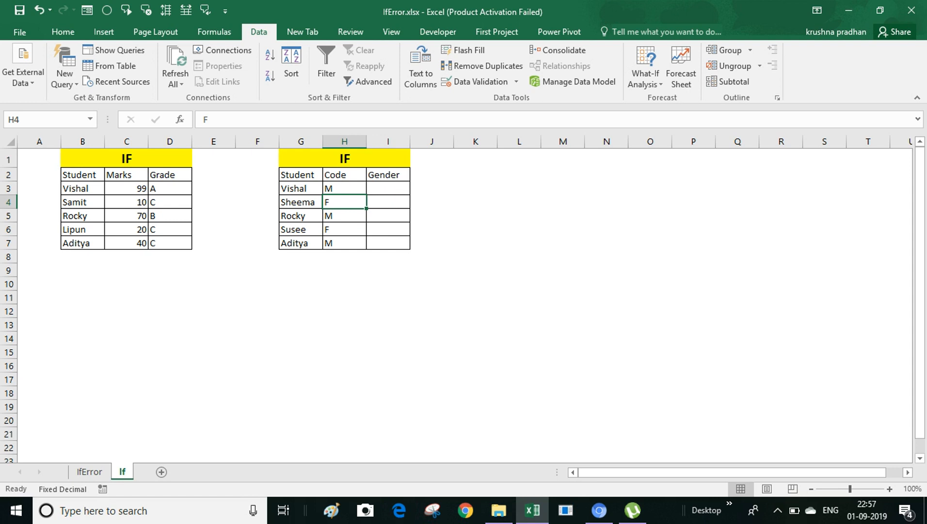
Step: Enter =IF(H3="M","Male","Female") in Gender cell I3
{"action": "key", "text": "Right"}
{"action": "key", "text": "shift+Up"}
{"action": "key", "text": "Up"}
{"action": "type", "text": "=IF"}
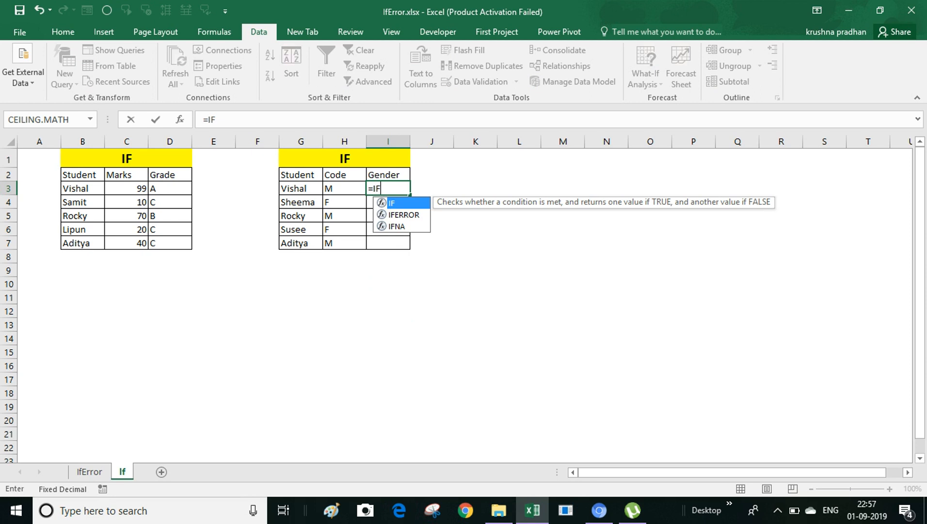
{"action": "type", "text": "("}
{"action": "key", "text": "Left"}
{"action": "type", "text": "=\""}
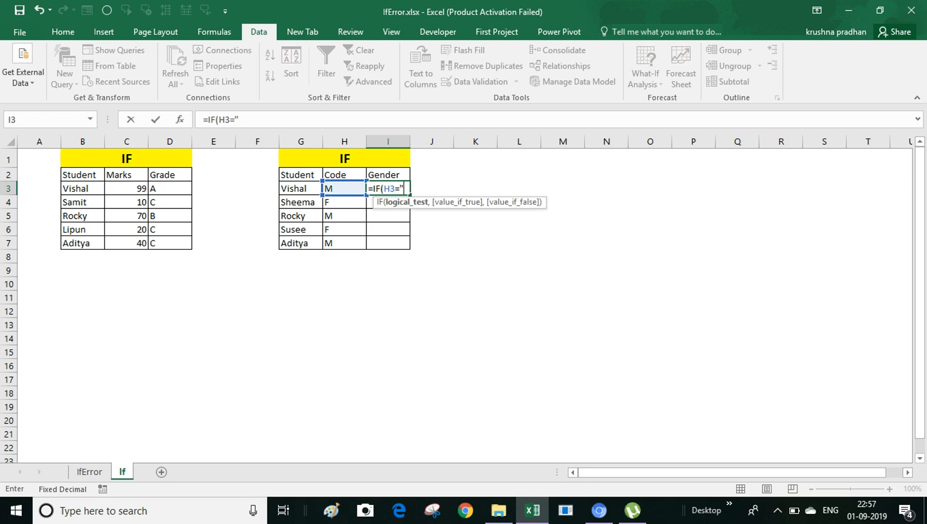
{"action": "key", "text": "Caps_Lock"}
{"action": "key", "text": "Caps_Lock"}
{"action": "type", "text": "M"}
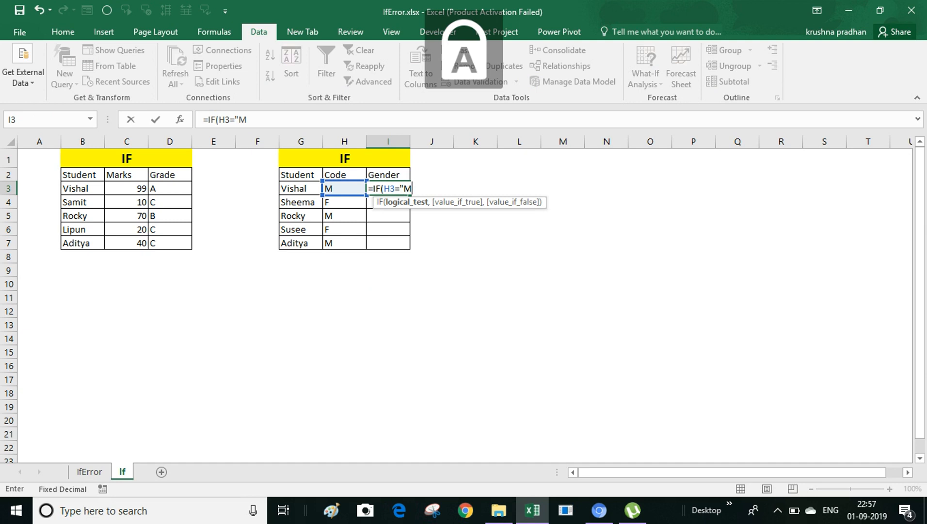
{"action": "type", "text": "\","}
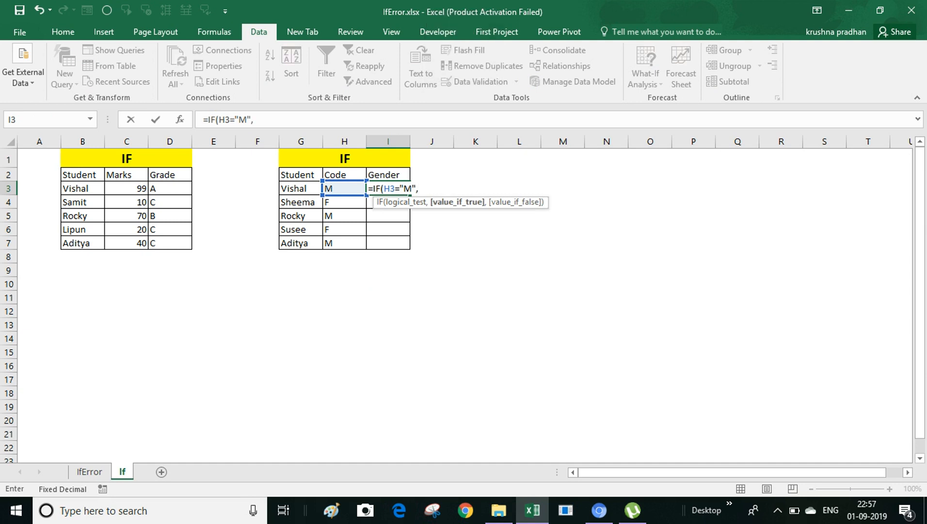
{"action": "type", "text": "\"m"}
{"action": "key", "text": "Caps_Lock"}
{"action": "type", "text": "A"}
{"action": "key", "text": "BackSpace"}
{"action": "key", "text": "BackSpace"}
{"action": "type", "text": "M"}
{"action": "key", "text": "Caps_Lock"}
{"action": "type", "text": "a"}
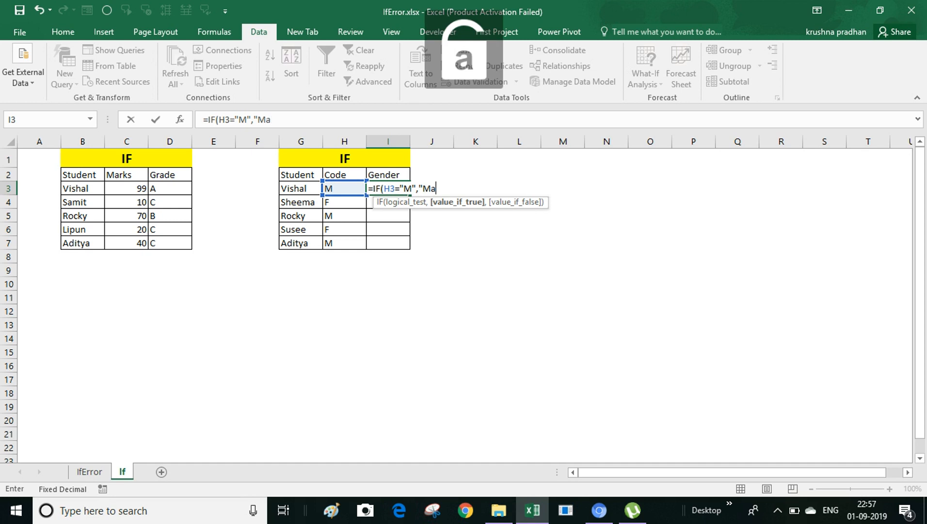
{"action": "type", "text": "le\","}
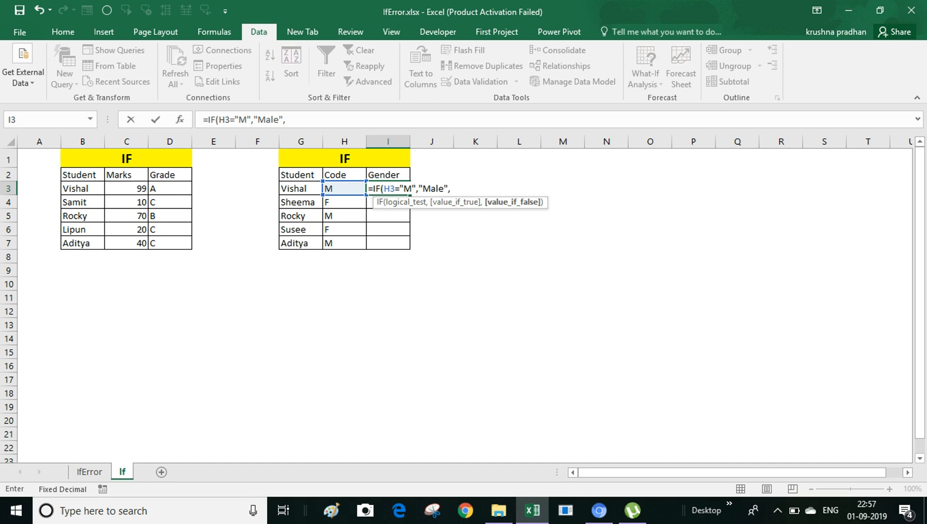
{"action": "type", "text": "\""}
{"action": "key", "text": "Caps_Lock"}
{"action": "type", "text": "F"}
{"action": "key", "text": "Caps_Lock"}
{"action": "type", "text": "emale\")"}
{"action": "key", "text": "ctrl+Return"}
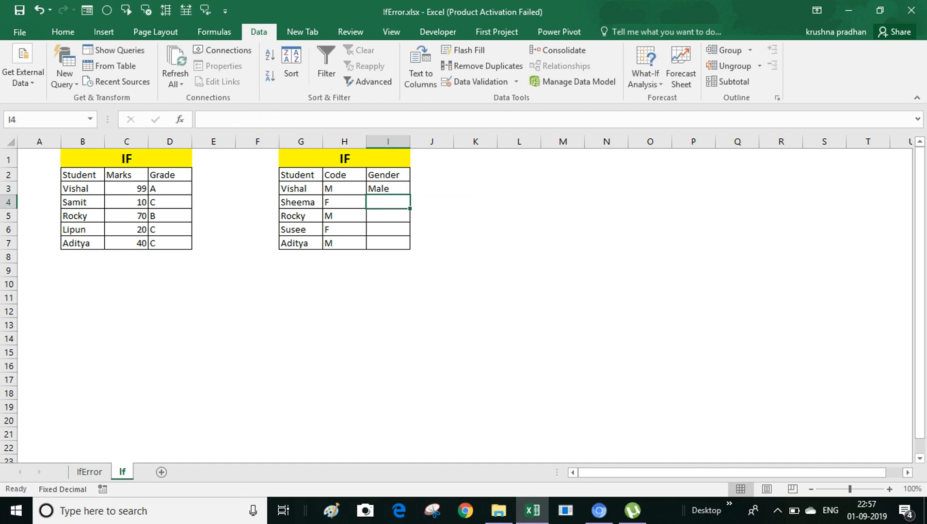
Step: Fill the gender formula down I3:I7, giving Male, Female, Male, Female, Male
{"action": "key", "text": "Up"}
{"action": "key", "text": "shift+Down"}
{"action": "key", "text": "shift+Down"}
{"action": "key", "text": "shift+Down"}
{"action": "key", "text": "shift+Down"}
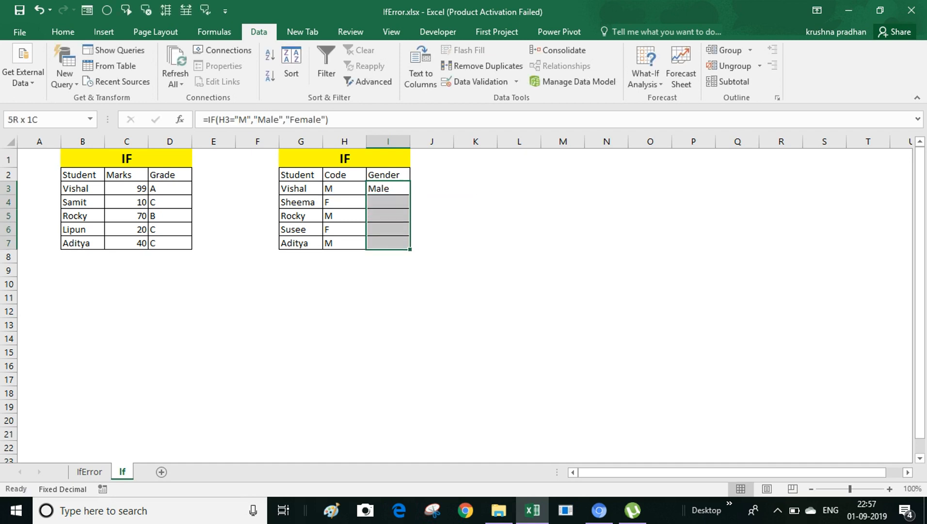
{"action": "key", "text": "ctrl+d"}
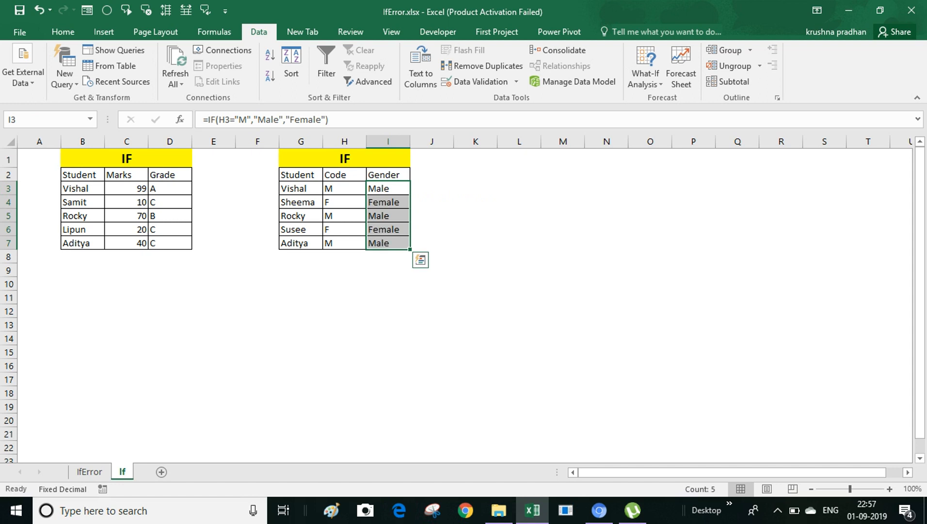
Step: Turn on filtering for the table from the Code header with Ctrl+Shift+L
{"action": "key", "text": "Up"}
{"action": "key", "text": "Left"}
{"action": "key", "text": "ctrl+shift+l"}
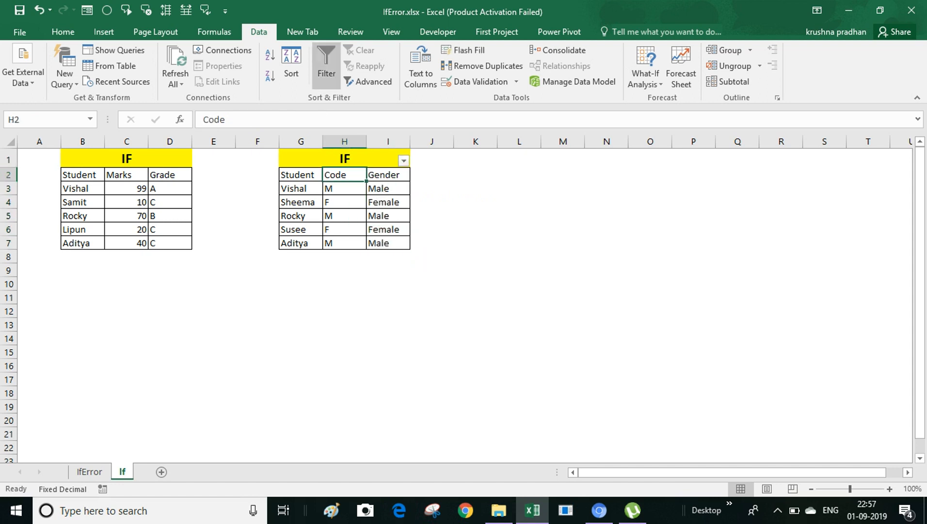
Step: Remove the misplaced filter and add filter dropdowns to the headers G2:I2
{"action": "key", "text": "ctrl+shift+l"}
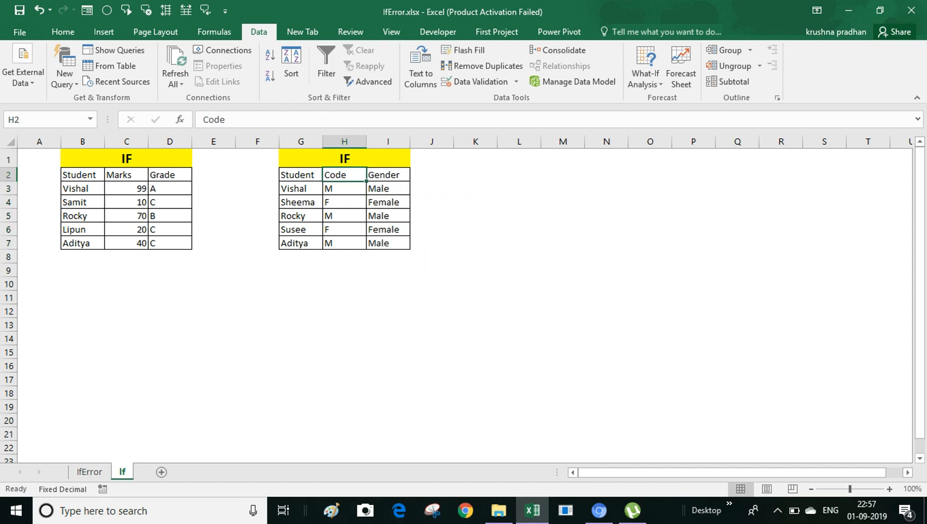
{"action": "key", "text": "shift+Left"}
{"action": "key", "text": "shift+Right"}
{"action": "key", "text": "Left"}
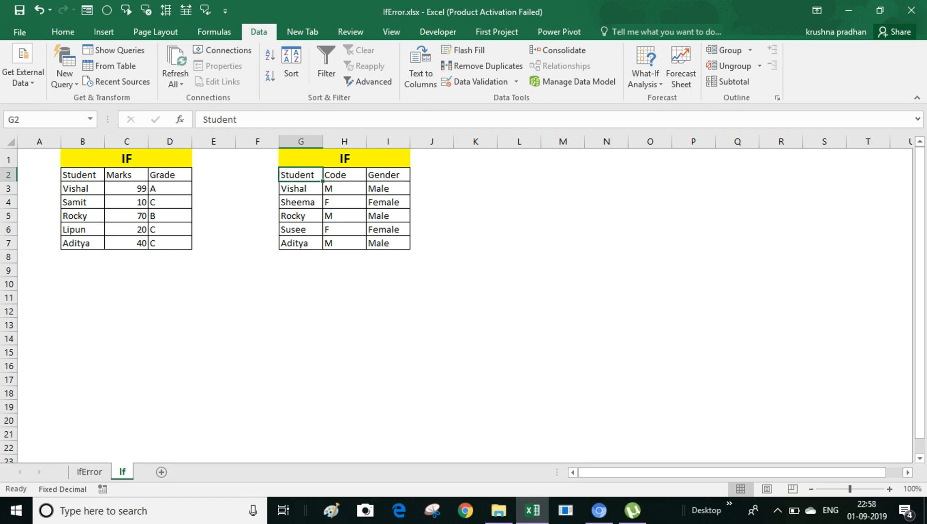
{"action": "key", "text": "shift+Right"}
{"action": "key", "text": "shift+Right"}
{"action": "key", "text": "ctrl+shift+l"}
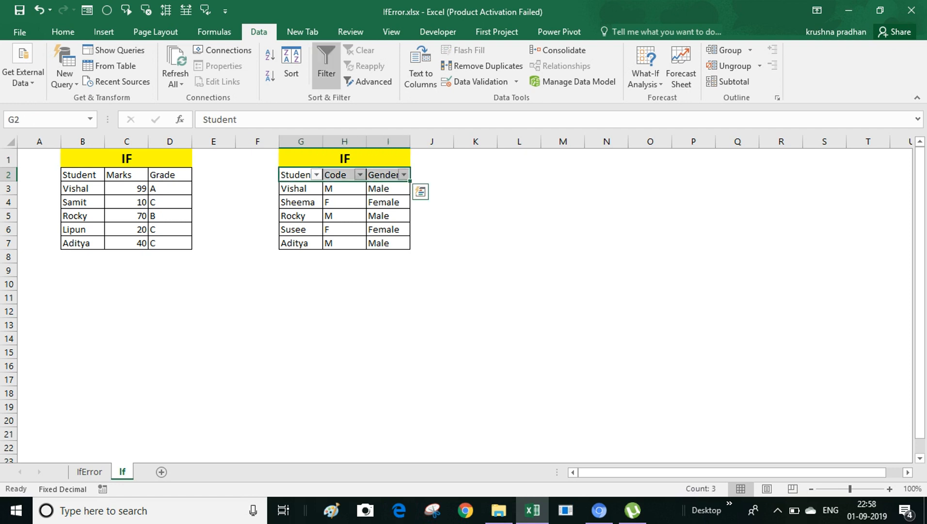
{"action": "key", "text": "Right"}
Step: Filter the Code column to show only the F rows
{"action": "key", "text": "alt+Down"}
{"action": "key", "text": "Tab"}
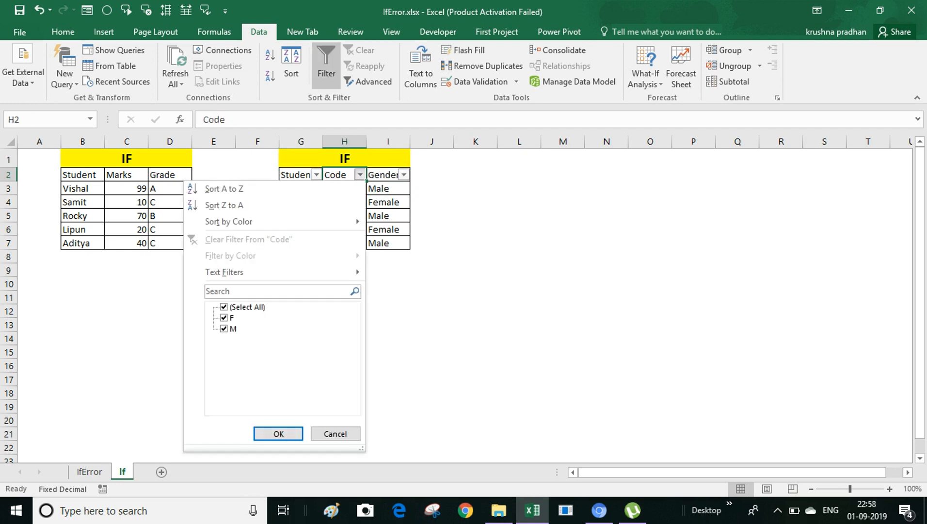
{"action": "key", "text": "space"}
{"action": "key", "text": "Down"}
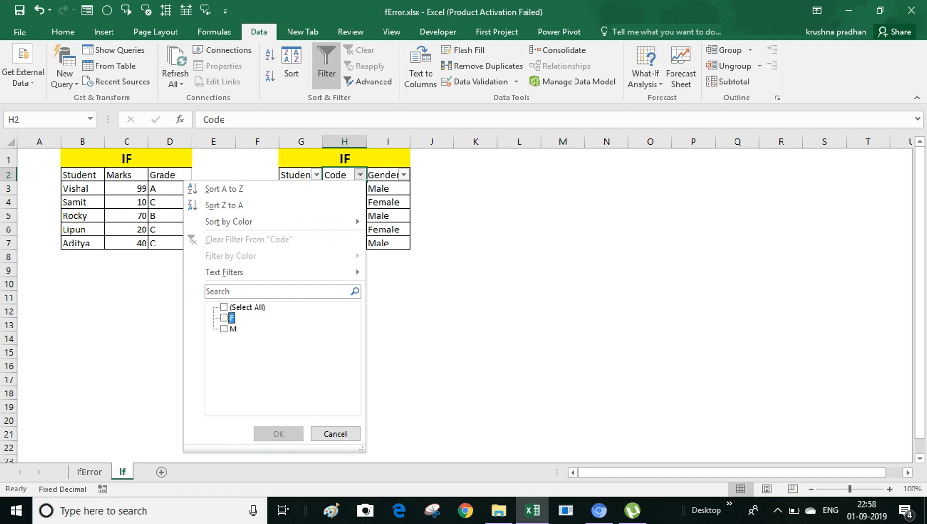
{"action": "key", "text": "space"}
{"action": "key", "text": "Return"}
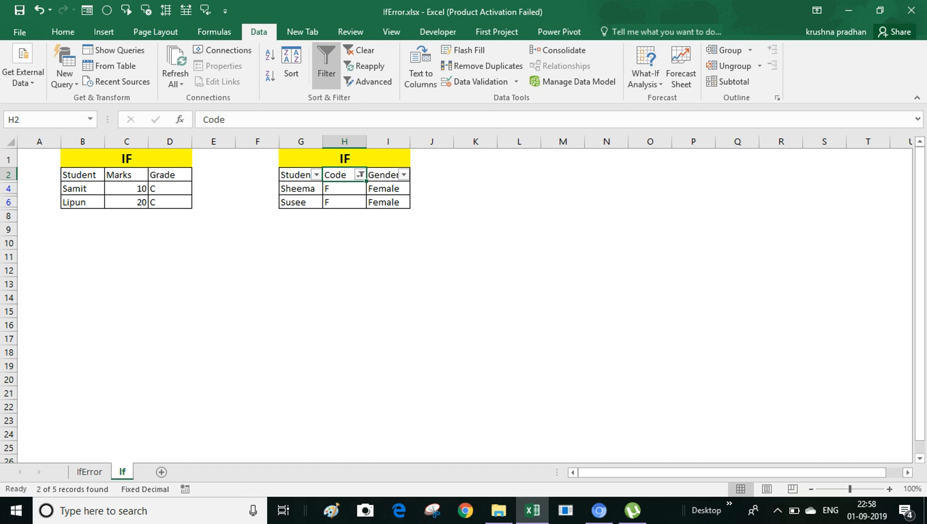
Step: Switch the Code filter to show only M rows, then remove filtering to show all rows
{"action": "key", "text": "alt+Down"}
{"action": "key", "text": "Tab"}
{"action": "key", "text": "Down"}
{"action": "key", "text": "space"}
{"action": "key", "text": "Down"}
{"action": "key", "text": "space"}
{"action": "key", "text": "Return"}
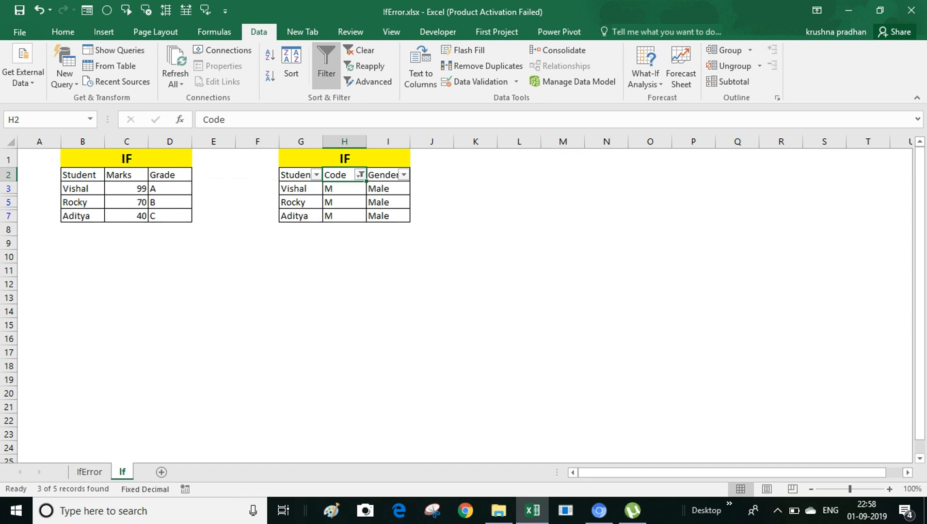
{"action": "key", "text": "ctrl+shift+l"}
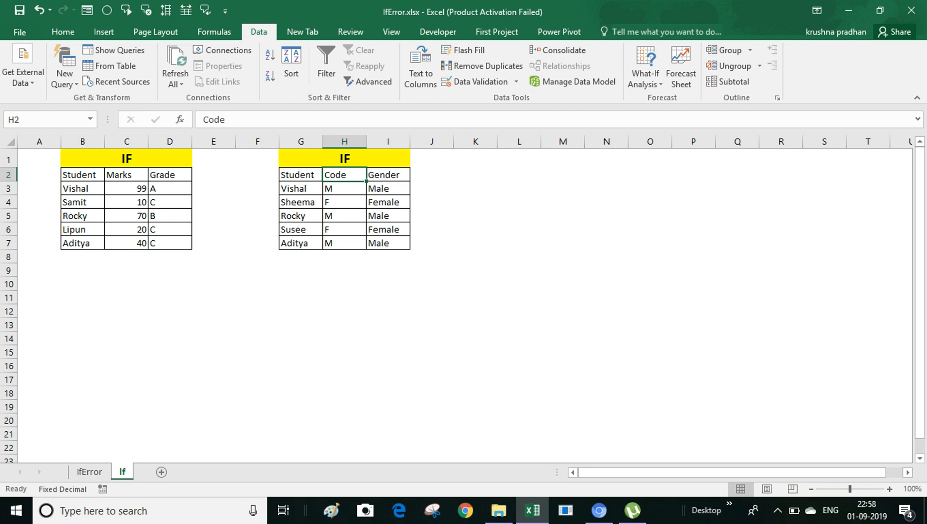